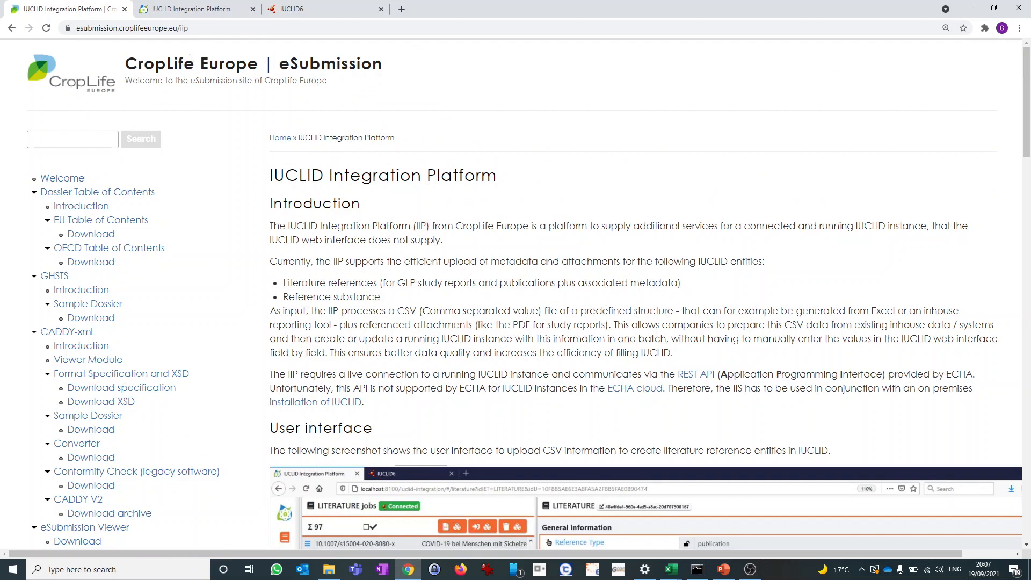
Review the IUCLID connection settings in the IUCLID Integration Platform, and open the literature reference import job management
click(189, 11)
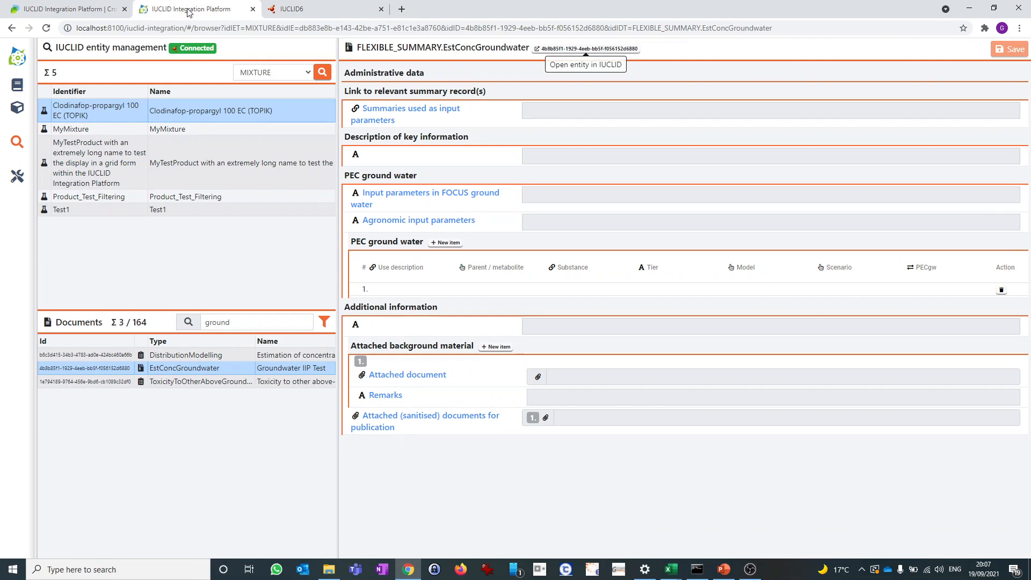
click(17, 58)
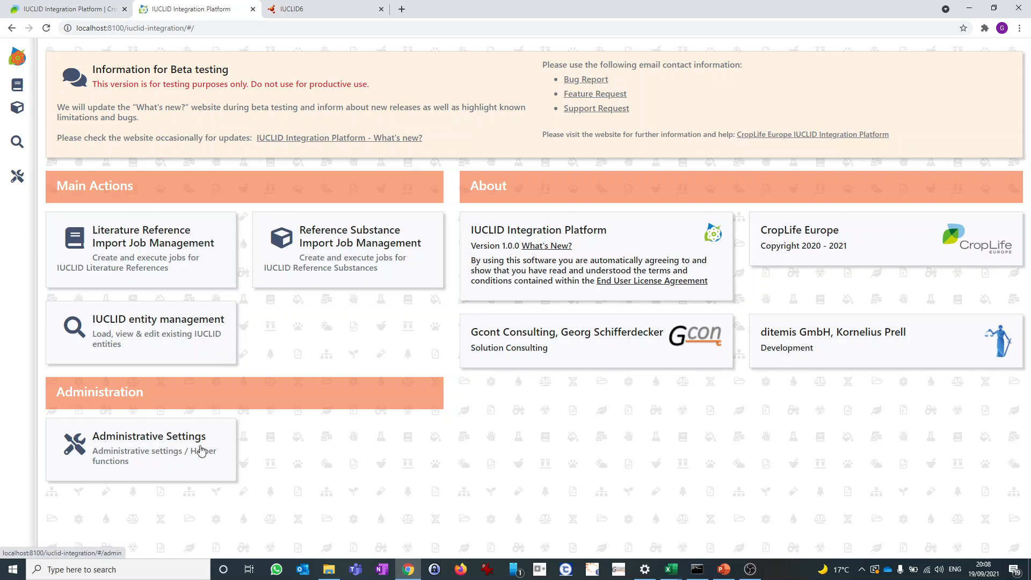
click(17, 180)
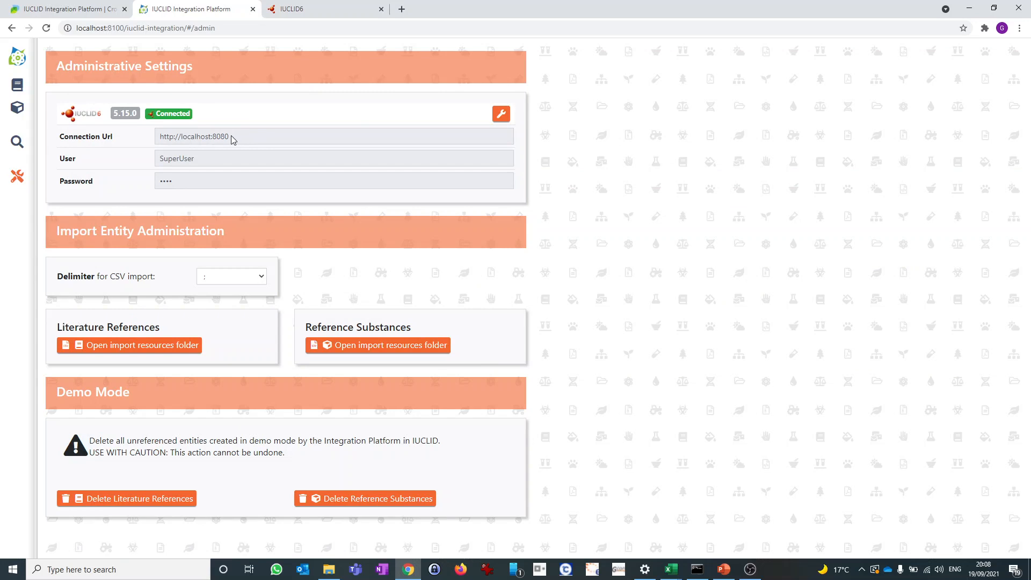
drag(237, 138, 159, 140)
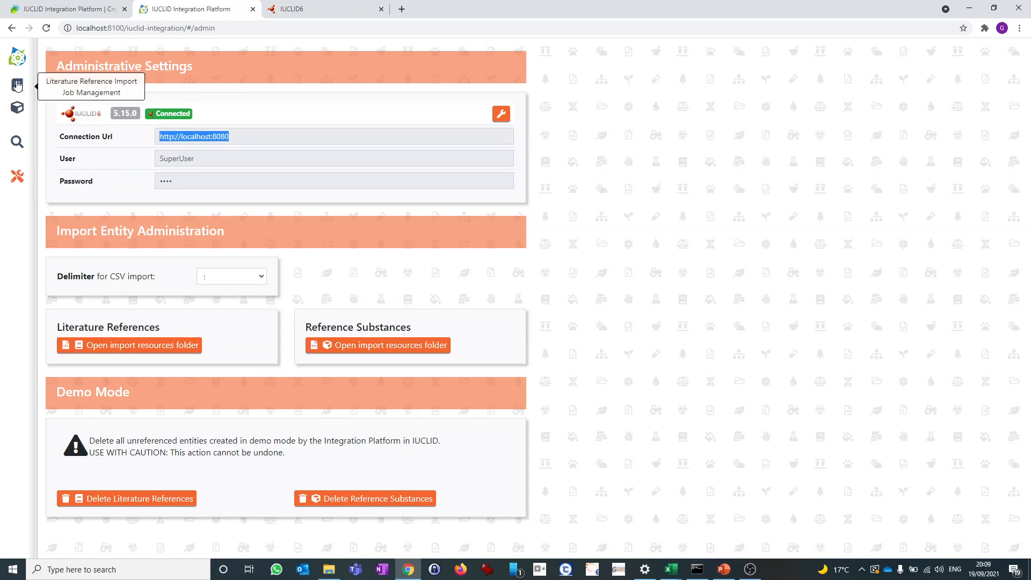
click(18, 85)
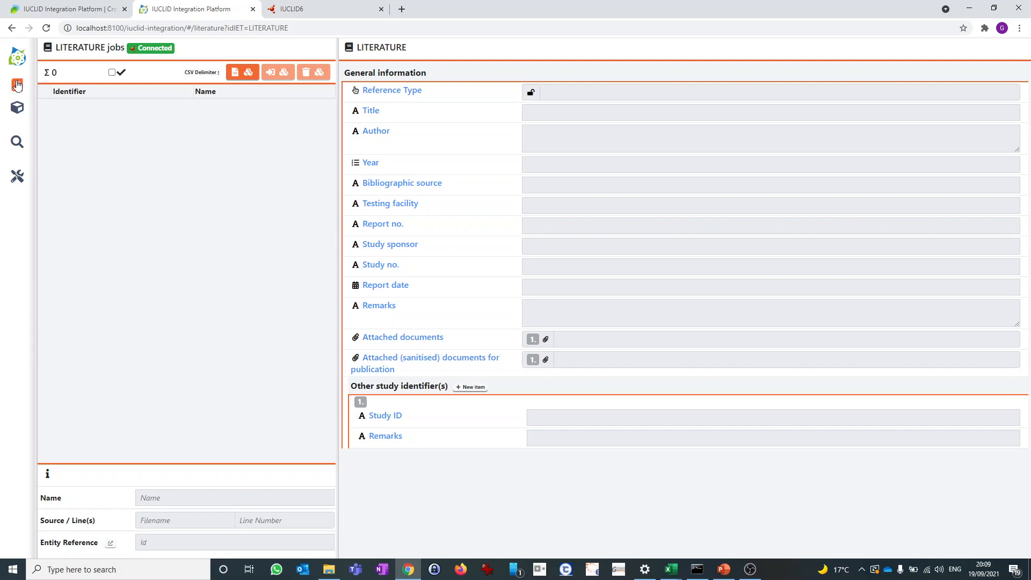
Switch to the LitRef_SampleData_1.1.0.xlsx workbook in Excel and examine the header row of the DataEntry sheet
click(674, 575)
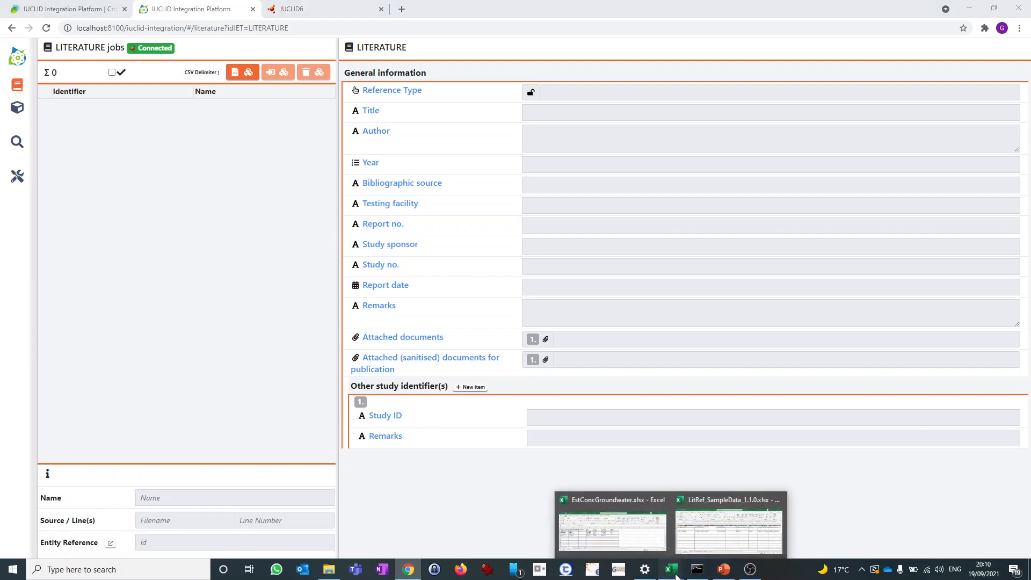
click(700, 547)
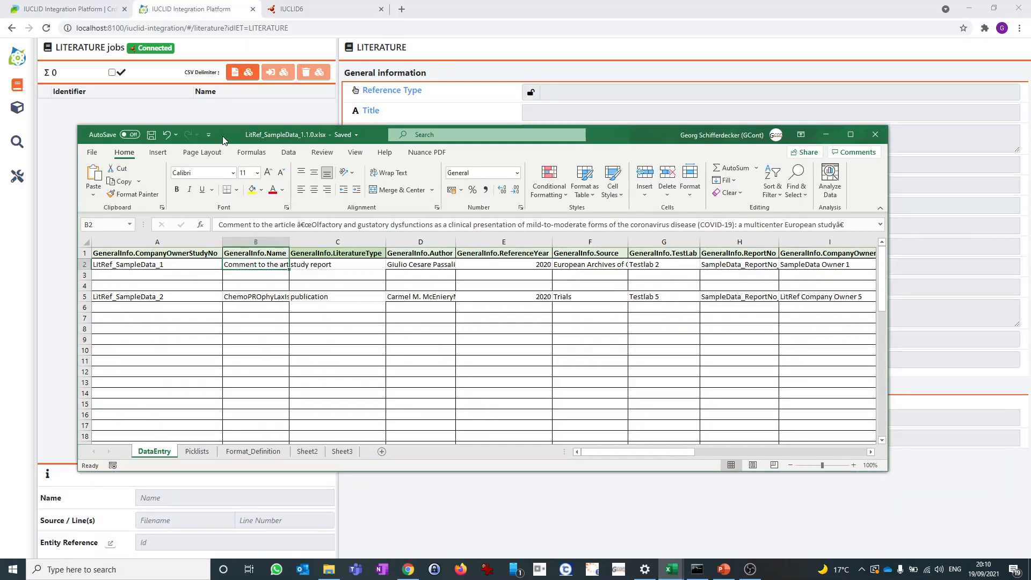
drag(640, 134, 673, 141)
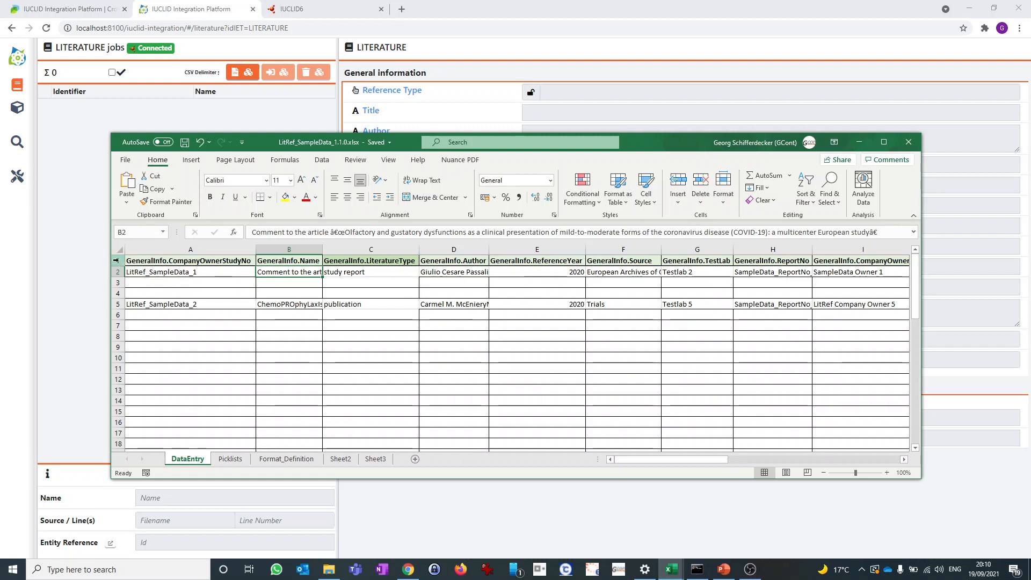
click(115, 260)
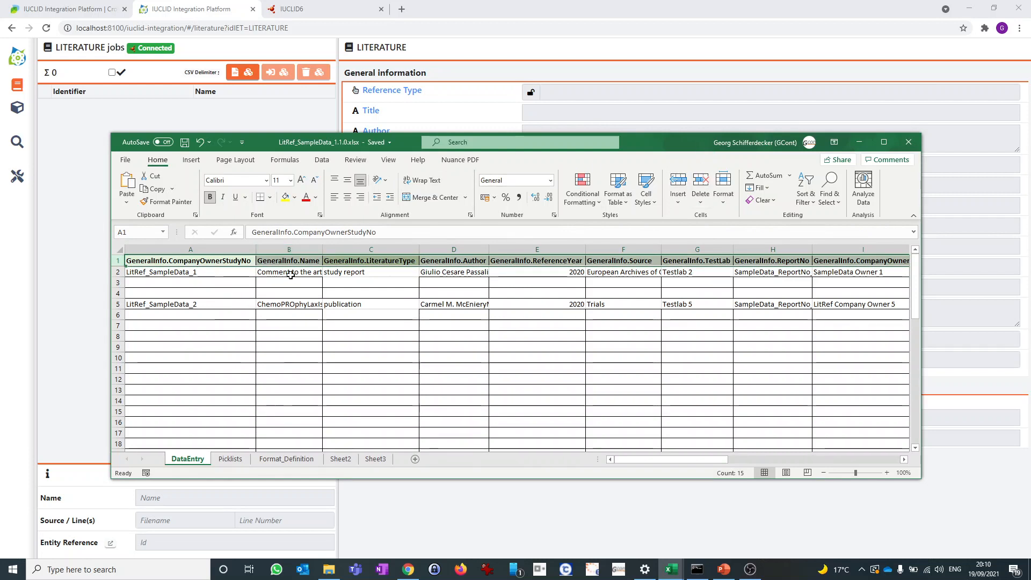
click(441, 336)
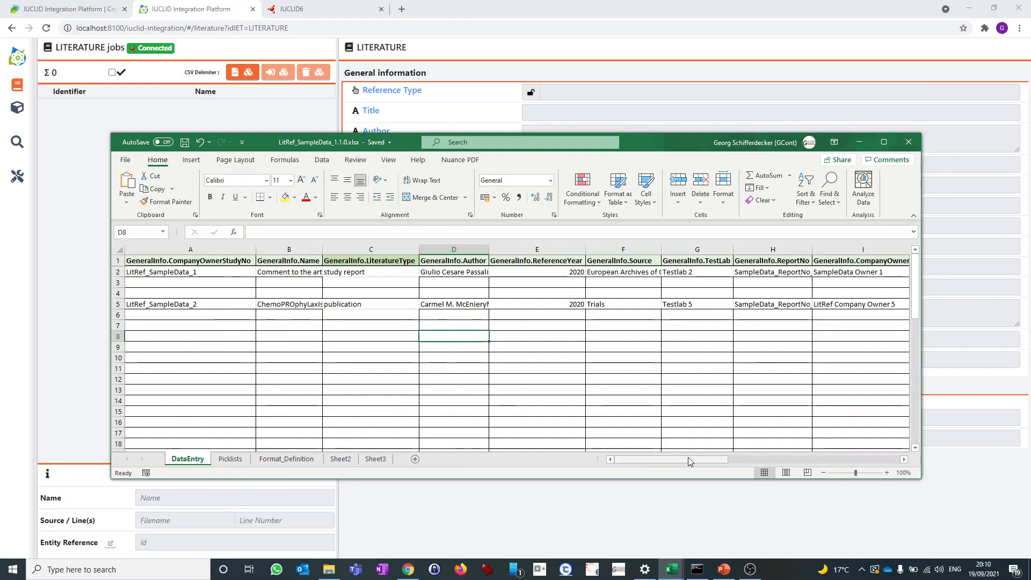
Examine the AttachedDocuments and AttachedSanitisedDocsForPublication columns and the PDF file names listed for the first record
drag(697, 460, 850, 460)
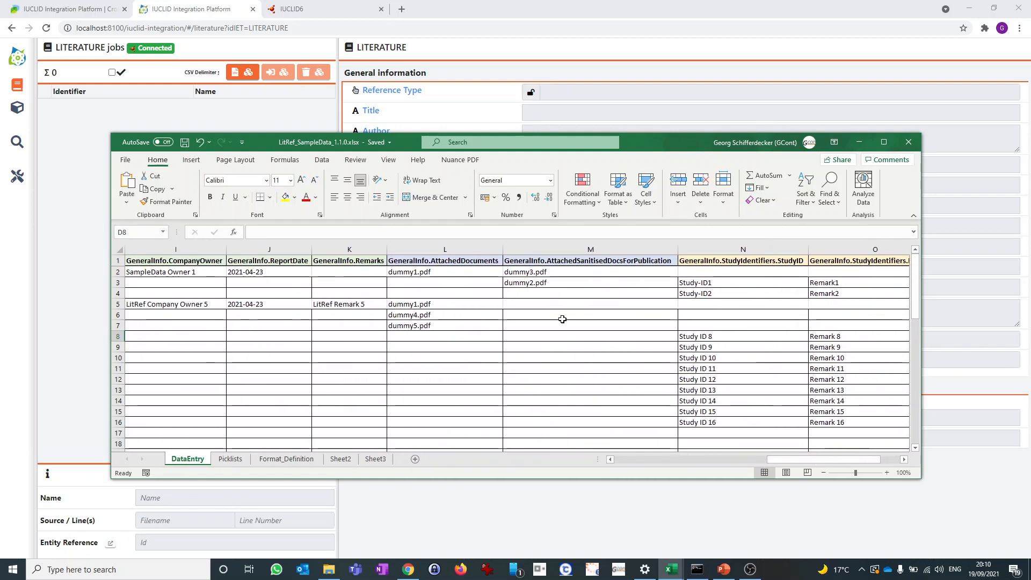
drag(467, 250, 552, 249)
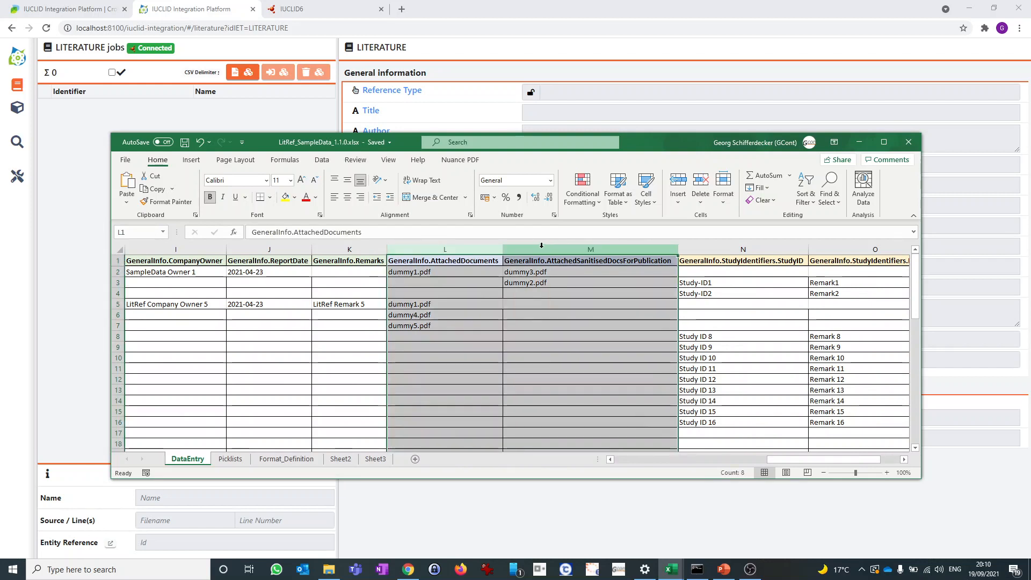
click(416, 272)
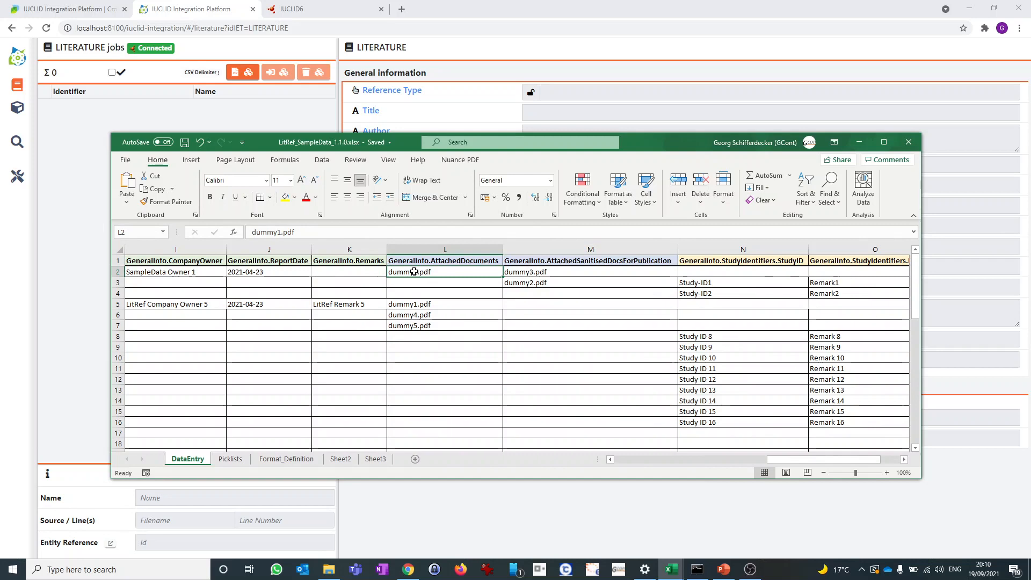
click(533, 275)
click(534, 281)
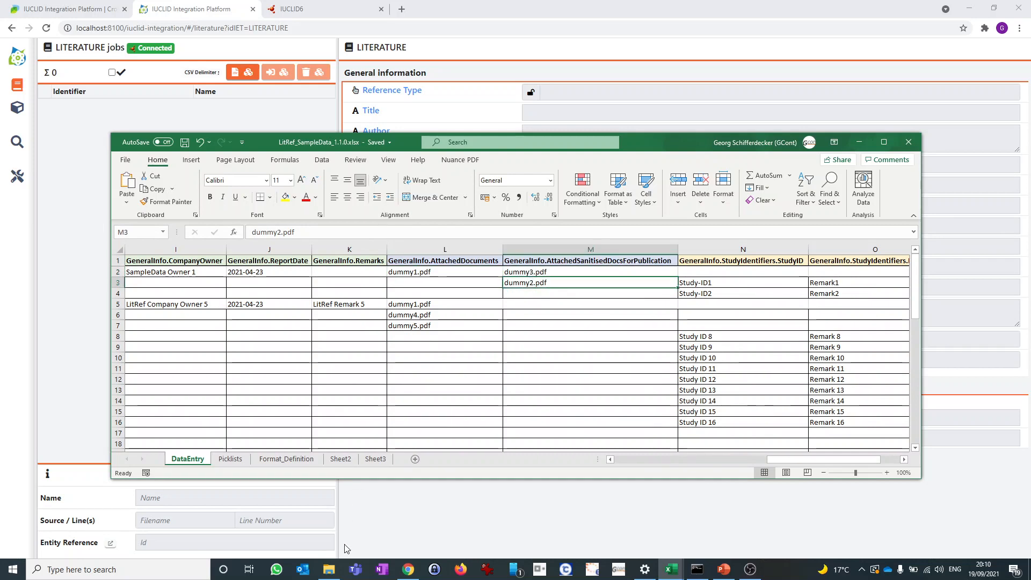
Switch to File Explorer and look through the dummy PDF attachments, dummy1.pdf to dummy6.pdf, in the IIP_Demo folder
click(329, 572)
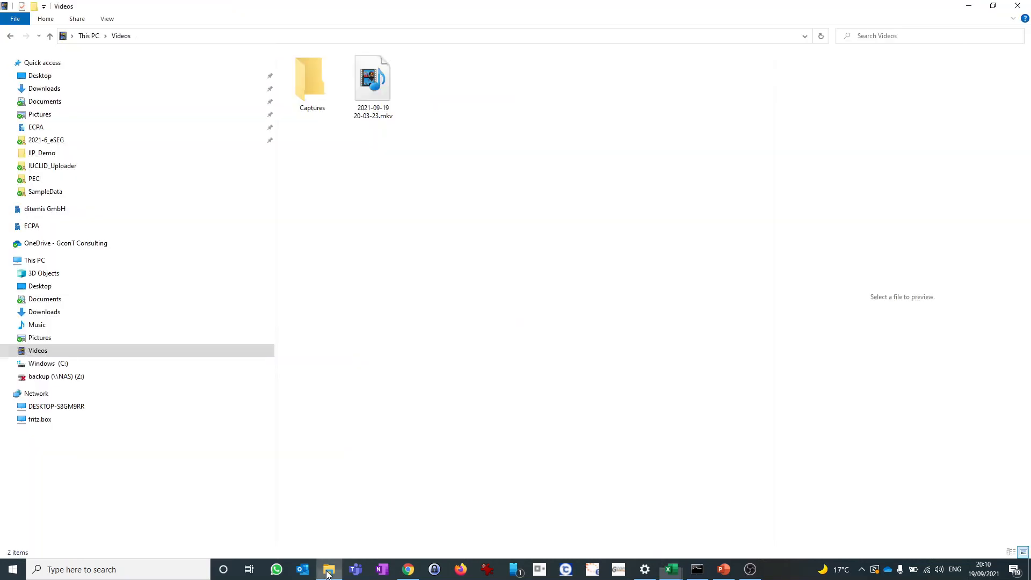
click(45, 155)
click(314, 71)
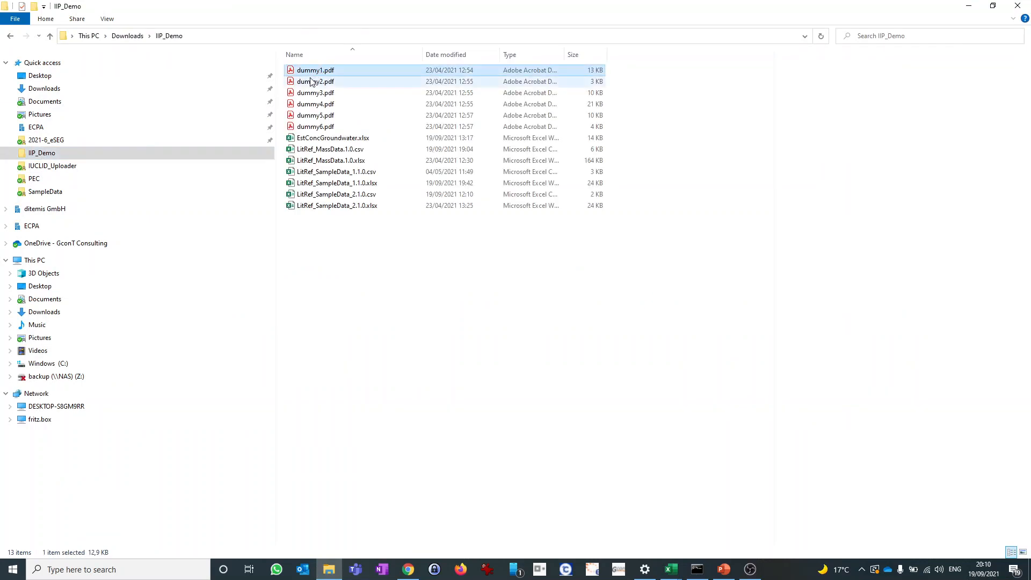
click(308, 127)
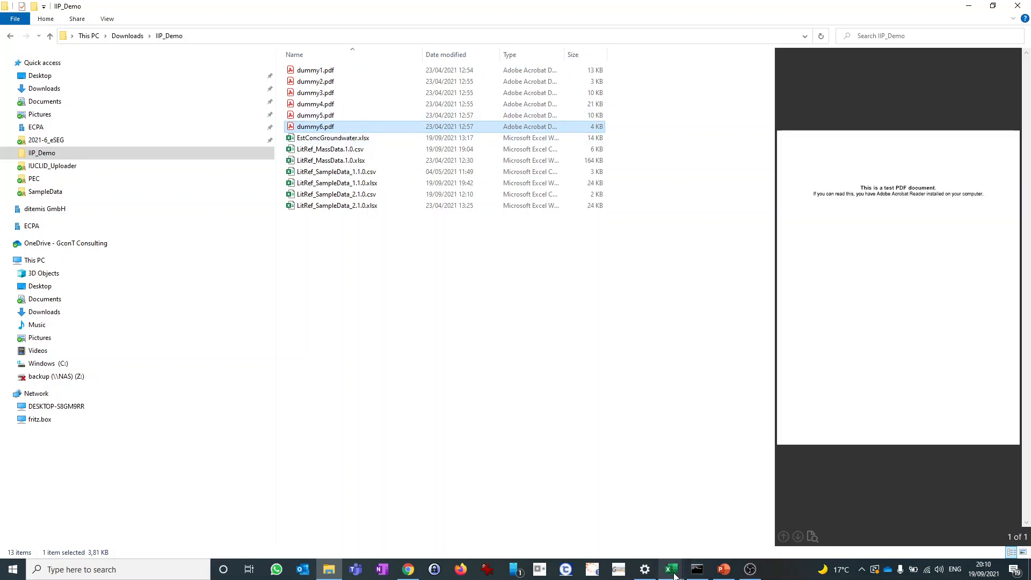
Return to the LitRef_SampleData_1.1.0.xlsx workbook in Excel and examine the StudyIdentifiers columns
mouse_move(673, 573)
click(707, 537)
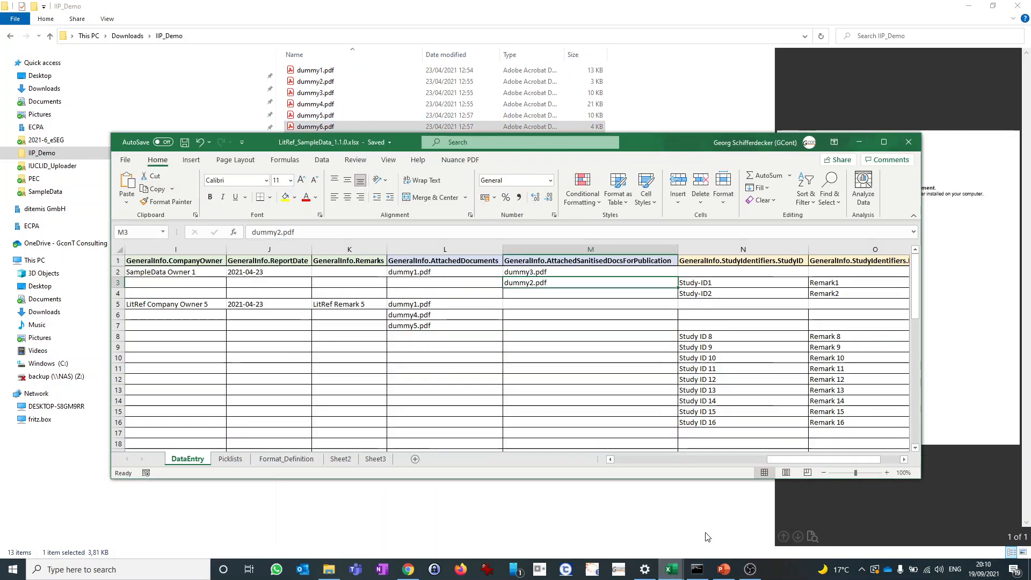
click(710, 326)
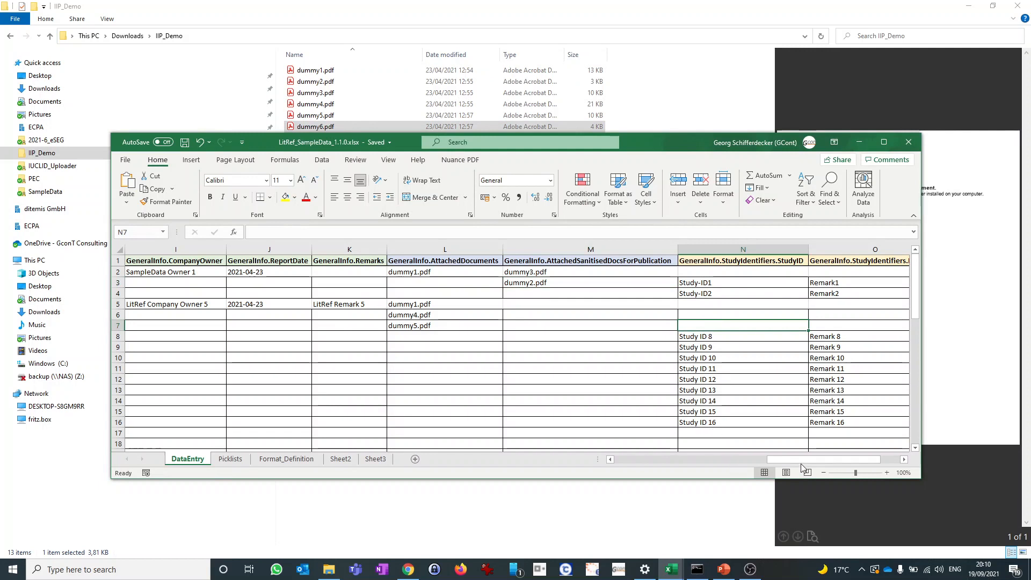
scroll(698, 311, right, 1)
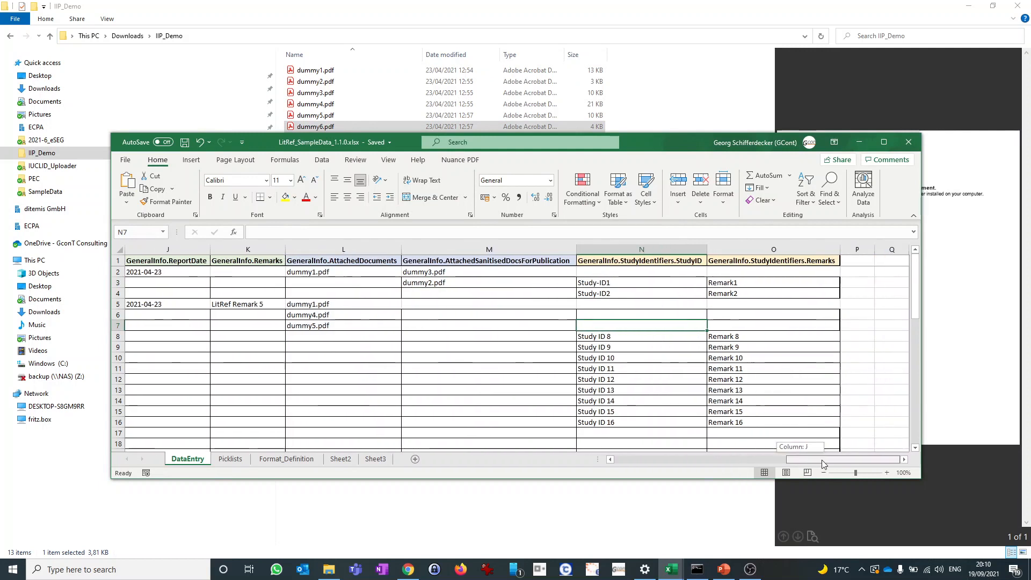
click(681, 264)
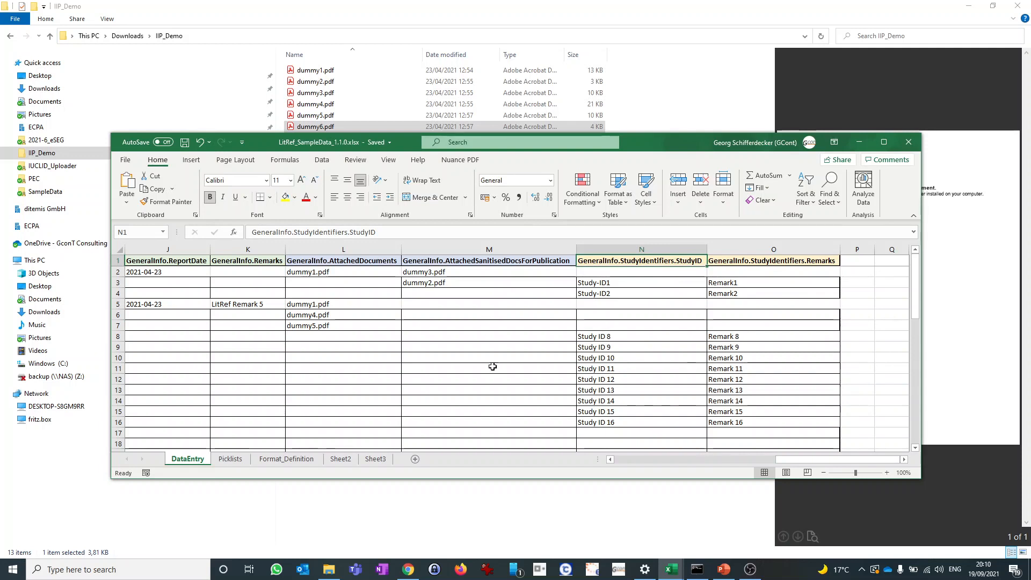
Examine the multi-row sanitised document entries and Study ID 8 to 16, and minimize the workbook
drag(795, 461, 759, 457)
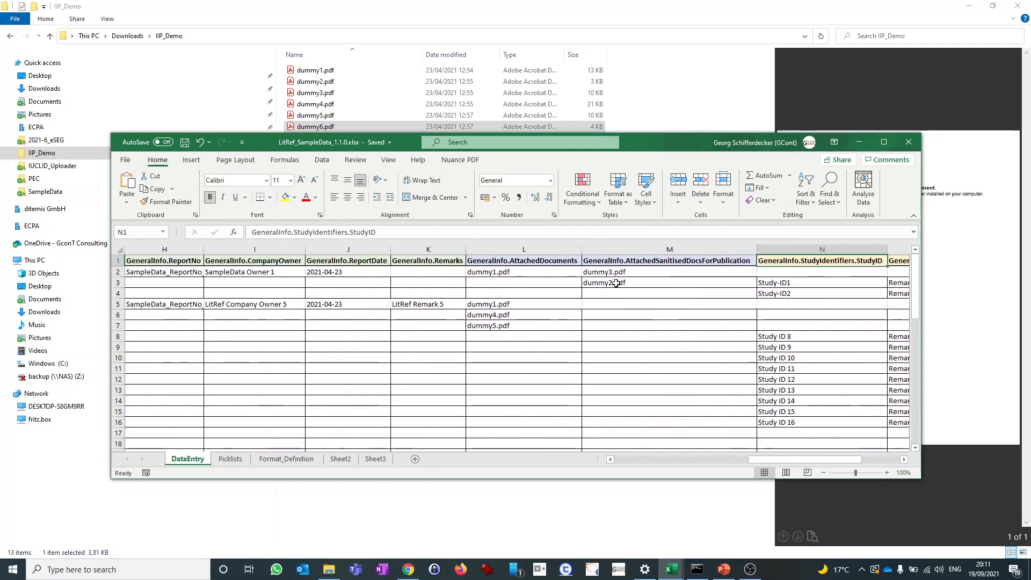
drag(606, 271, 606, 282)
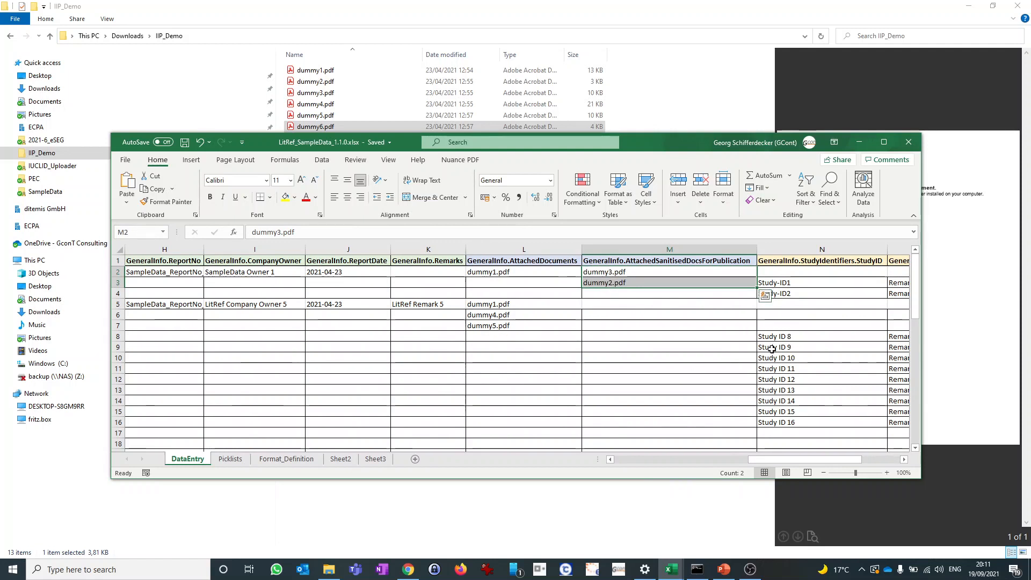
drag(772, 339, 776, 424)
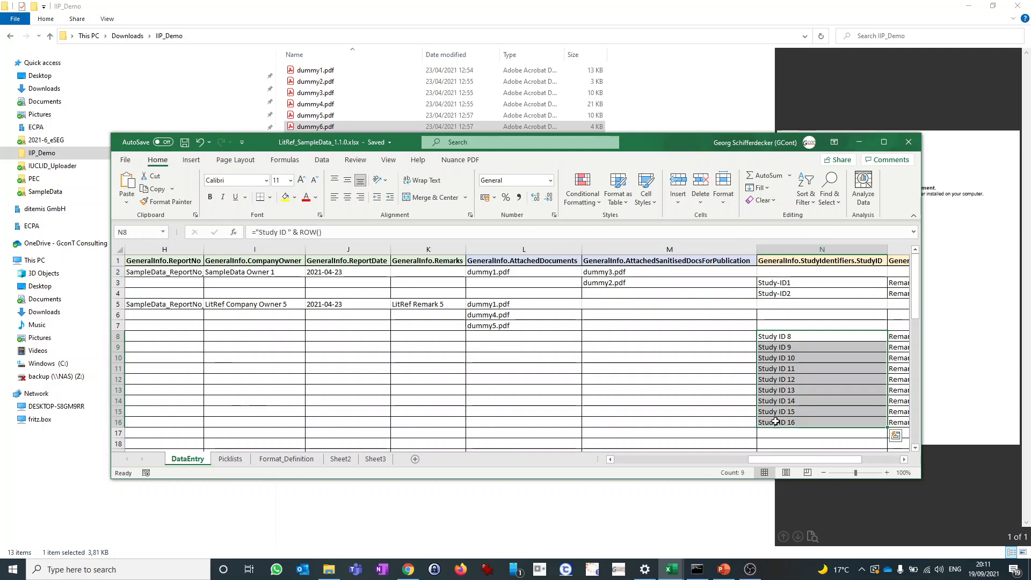
drag(804, 464, 806, 465)
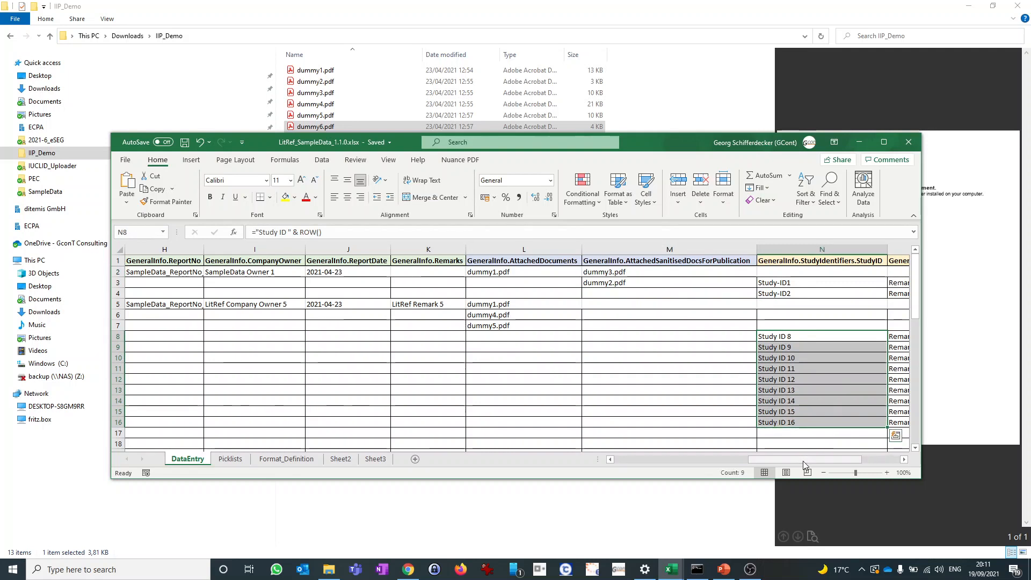
click(859, 143)
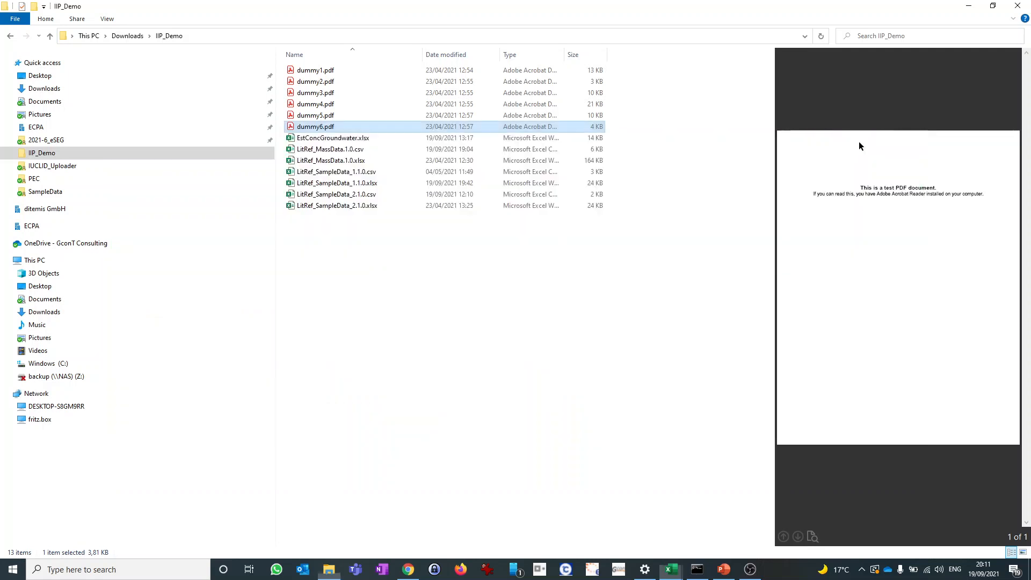
Switch to the IUCLID Integration Platform in Chrome and import LitRef_SampleData_1.1.0.csv from the IIP_Demo folder into the literature jobs
click(408, 569)
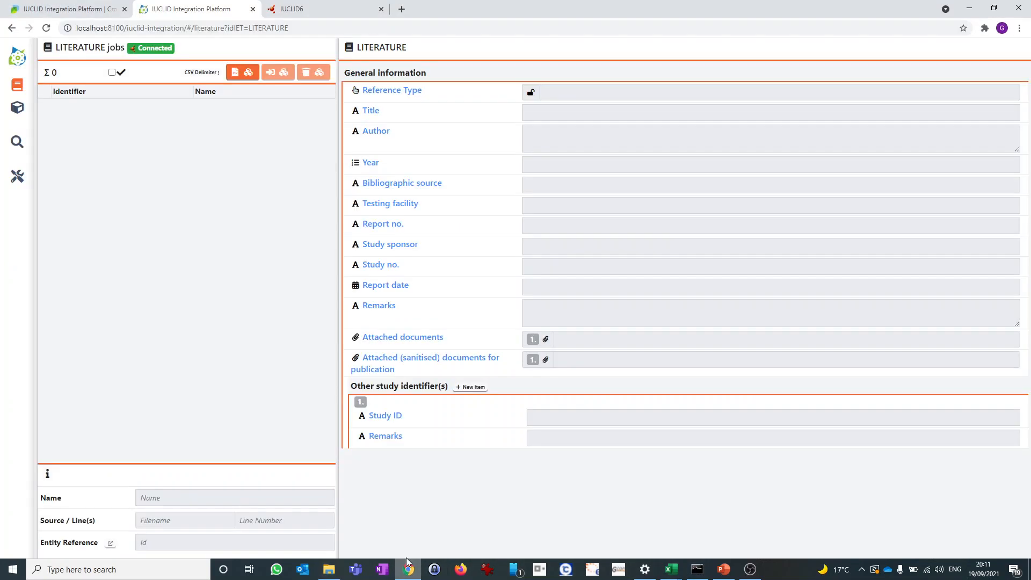
click(238, 75)
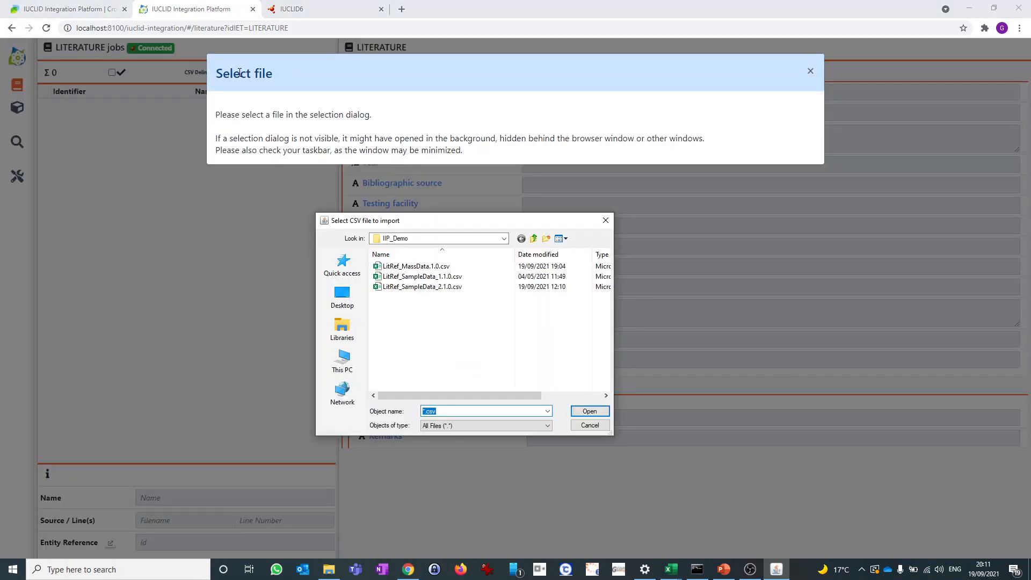
drag(424, 222, 449, 231)
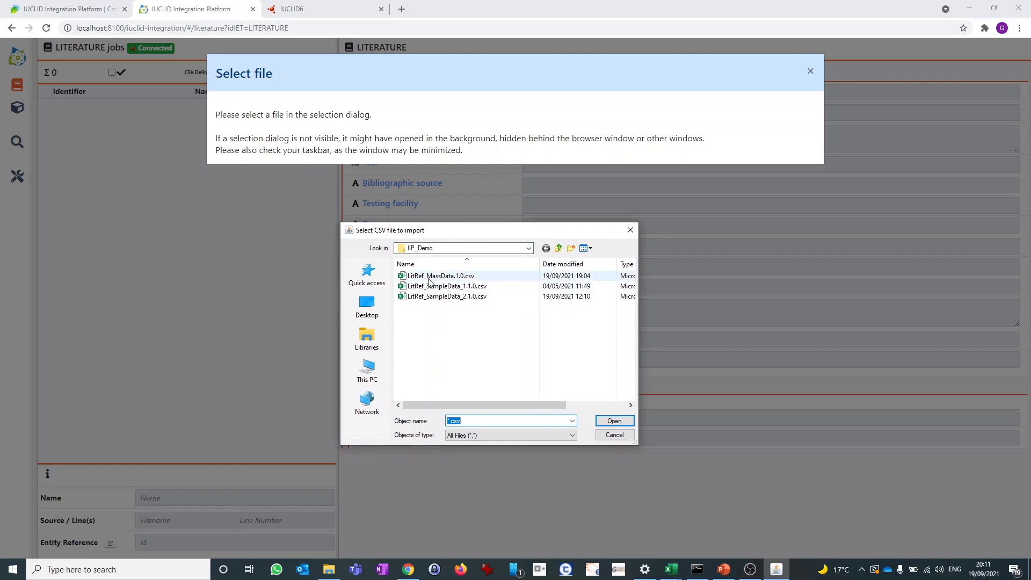
click(456, 287)
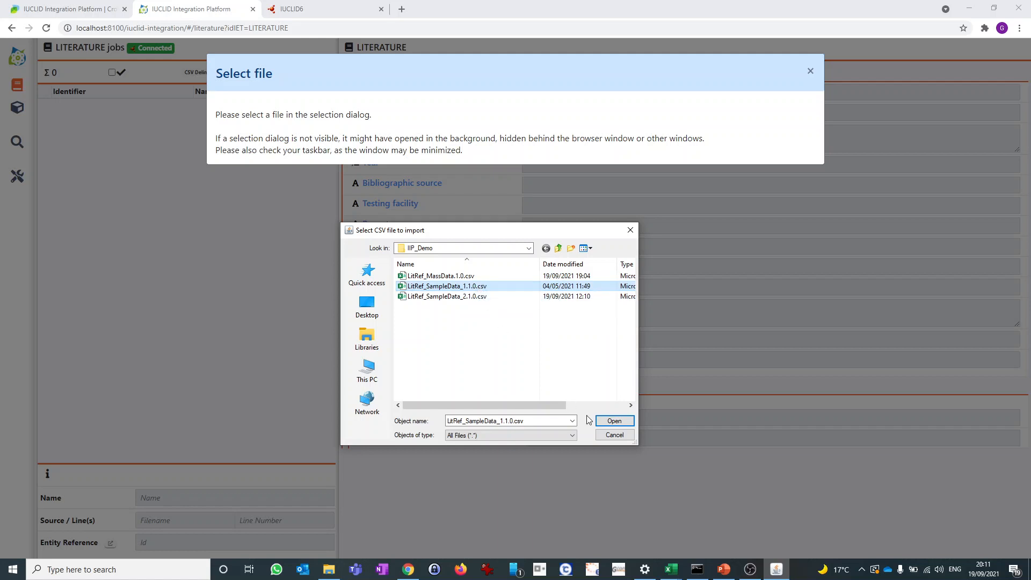
click(609, 420)
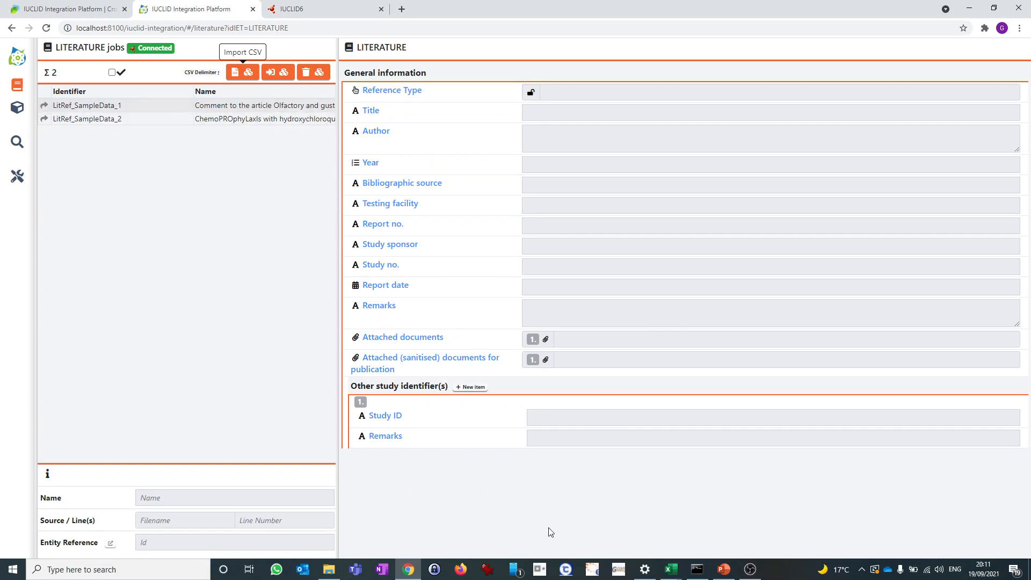
Compare the LitRef_SampleData_1.1.0.xlsx workbook in Excel with the imported literature jobs, and minimize it
mouse_move(672, 570)
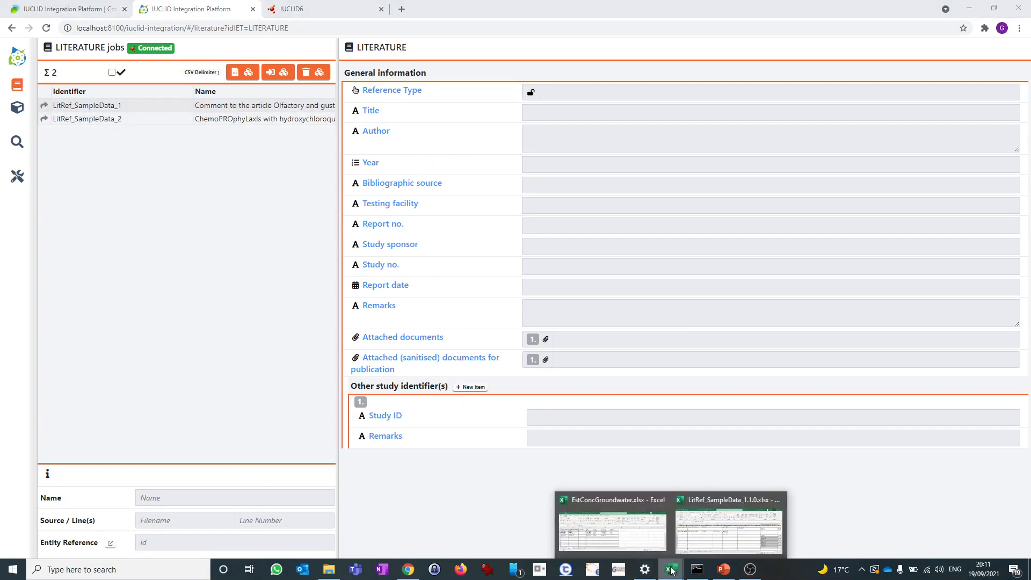
click(699, 543)
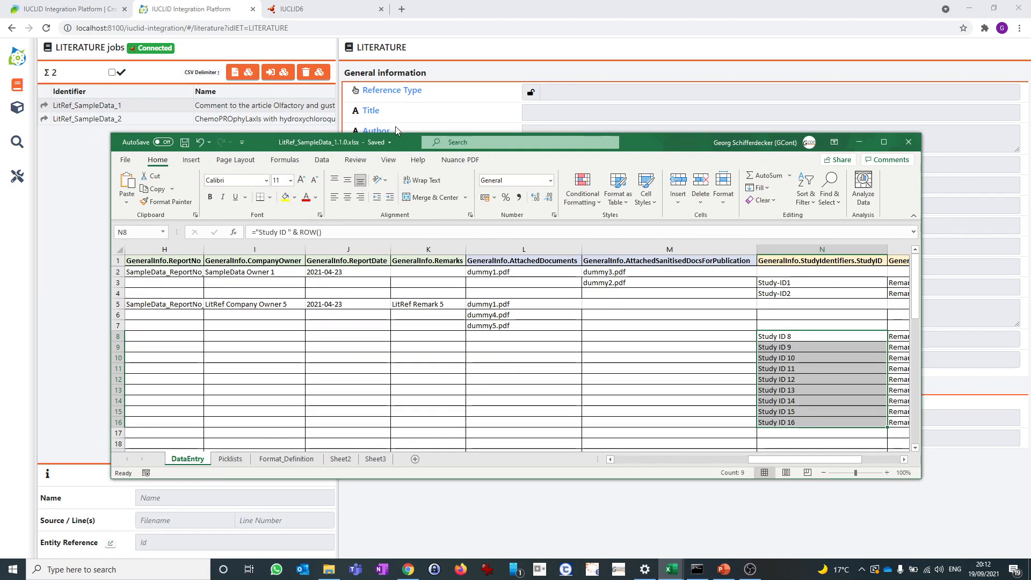
drag(410, 144, 406, 155)
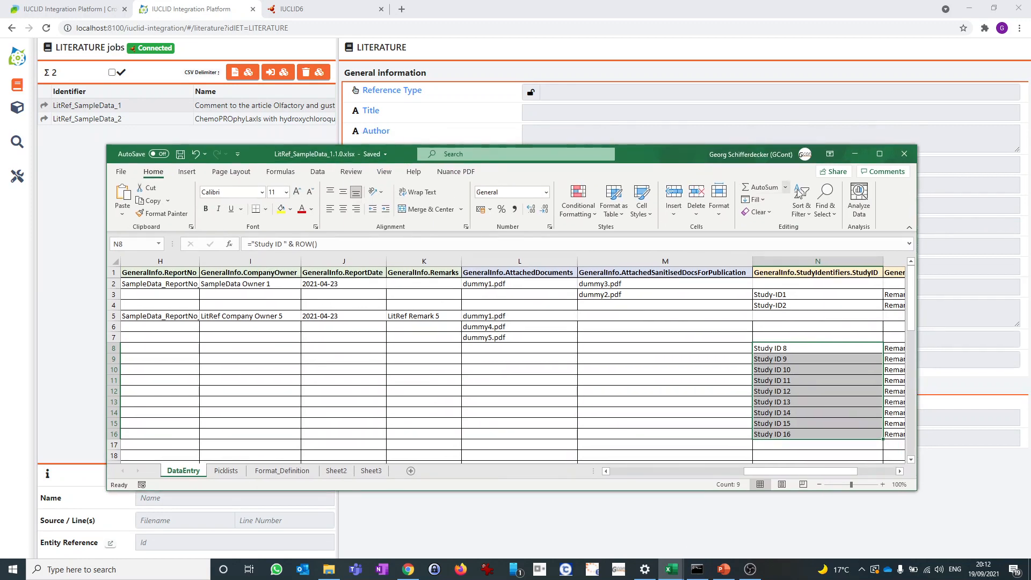
click(854, 154)
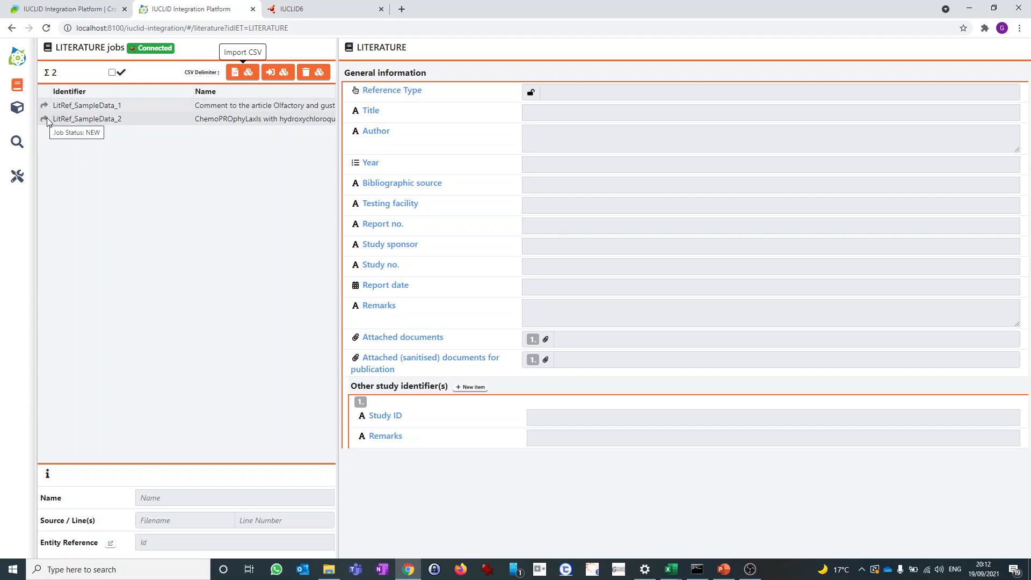
Examine the fields, attachments and study identifiers of the LitRef_SampleData_1 and LitRef_SampleData_2 jobs, including the source lines of the latter
click(88, 105)
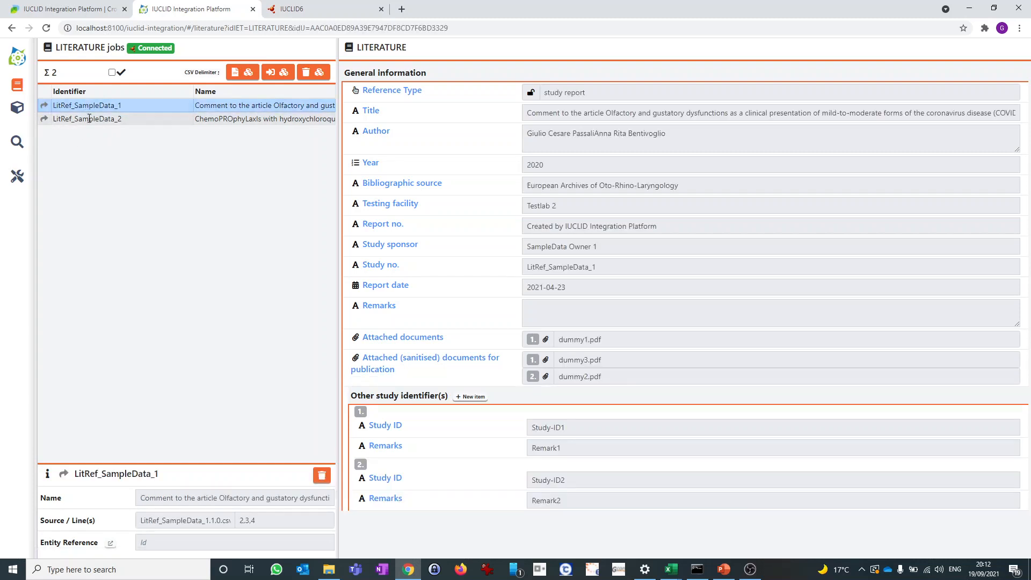
click(89, 118)
click(92, 107)
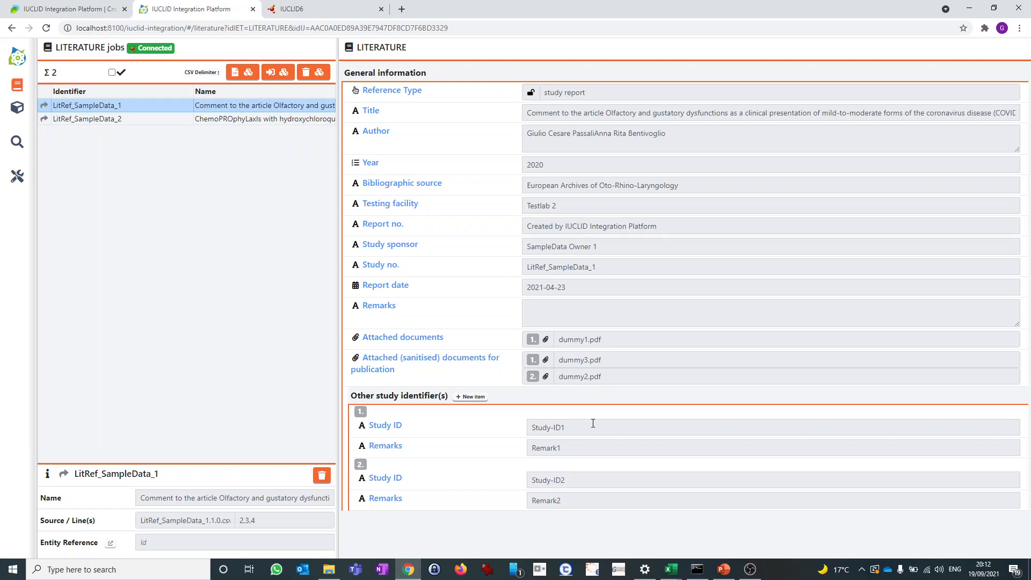
click(133, 121)
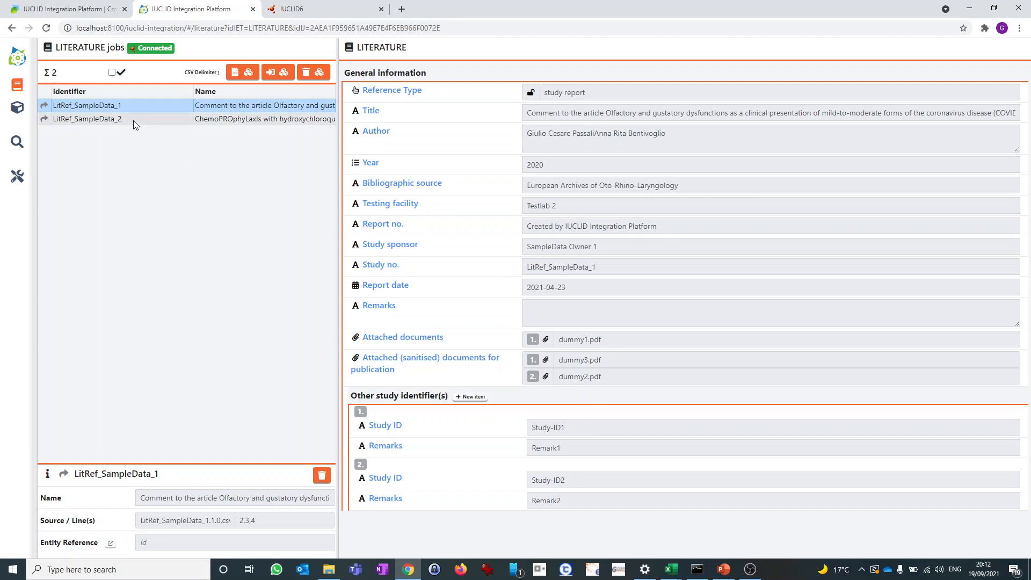
scroll(551, 448, down, 5)
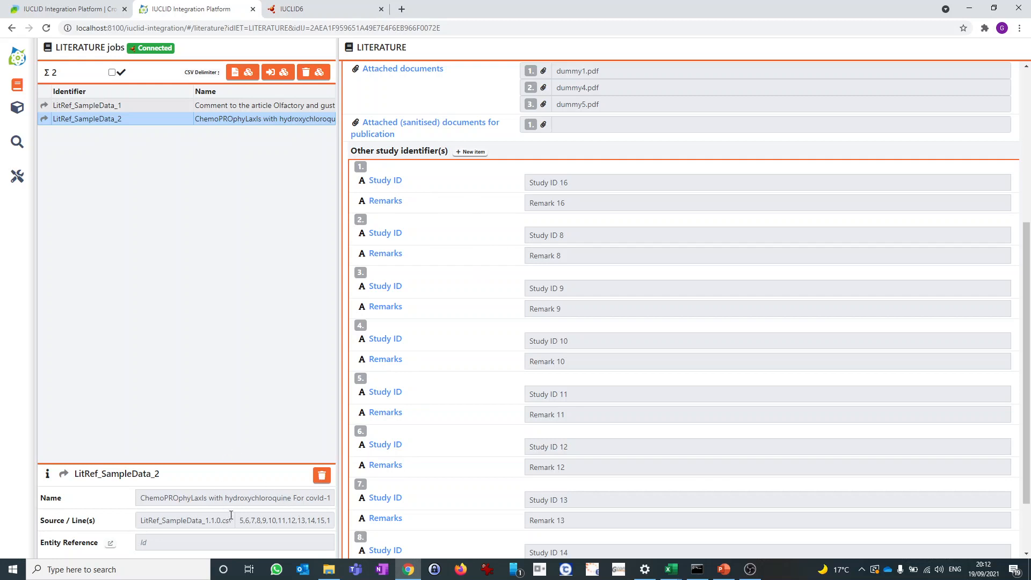
drag(239, 521, 346, 522)
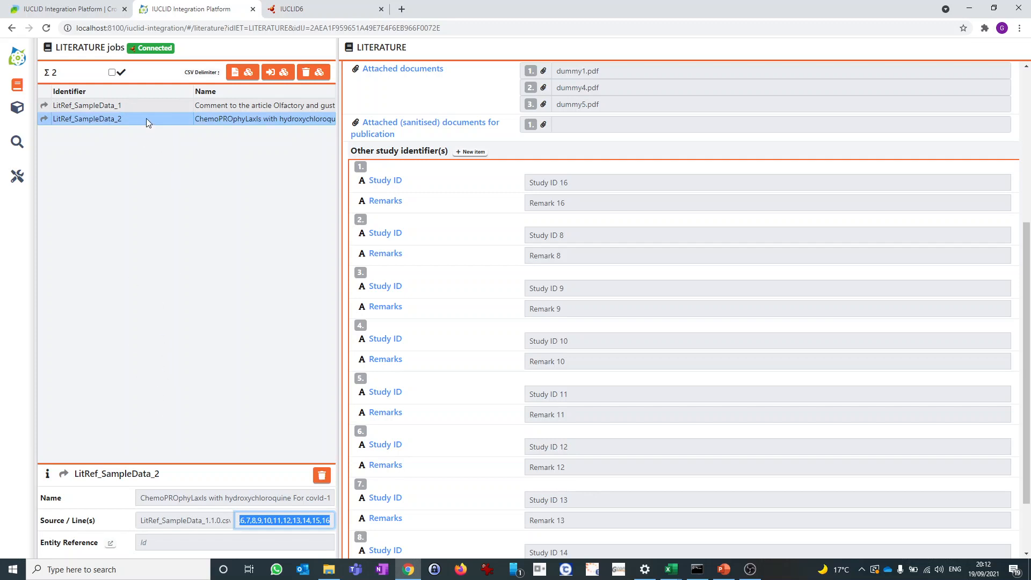
Submit both literature jobs to IUCLID, and open the LitRef_SampleData_2 reference in IUCLID 6 to review its details and study identifiers
click(279, 73)
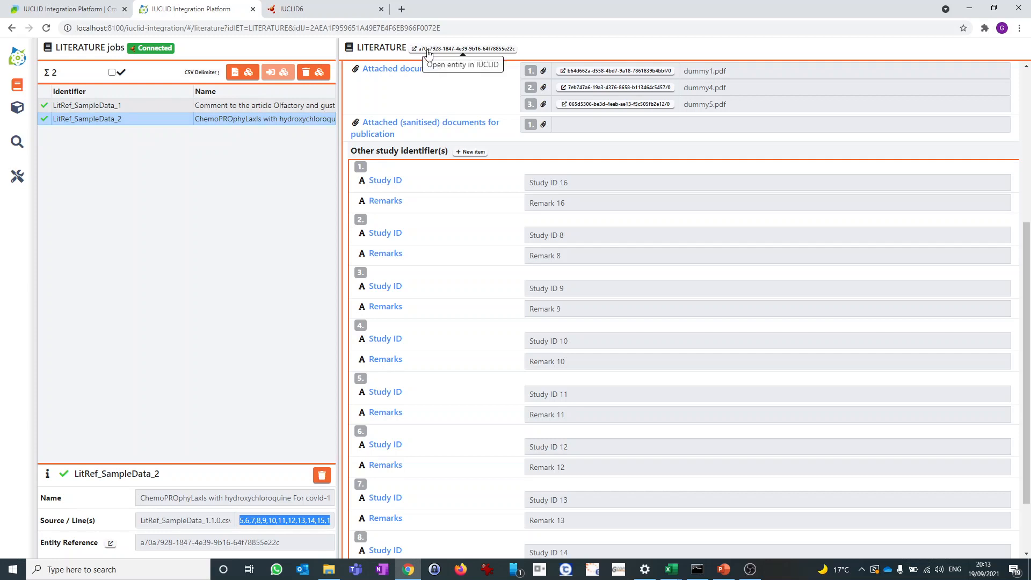
scroll(462, 108, up, 3)
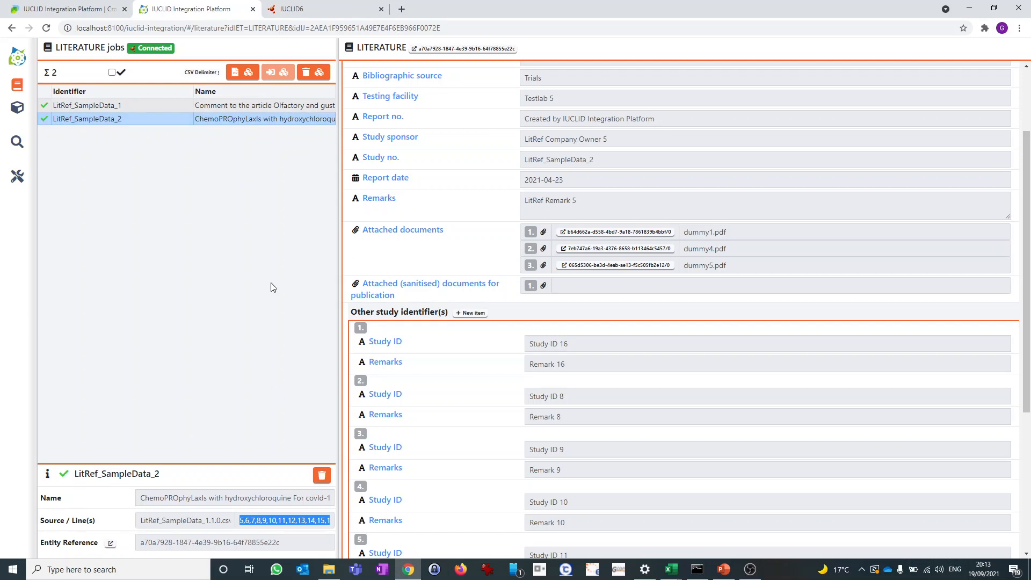
click(438, 52)
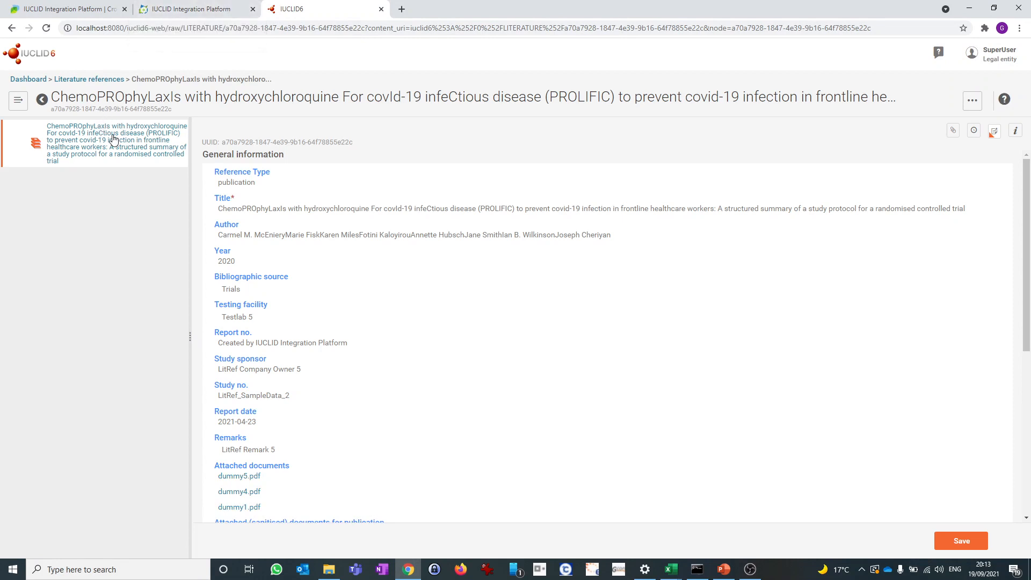
scroll(347, 352, down, 6)
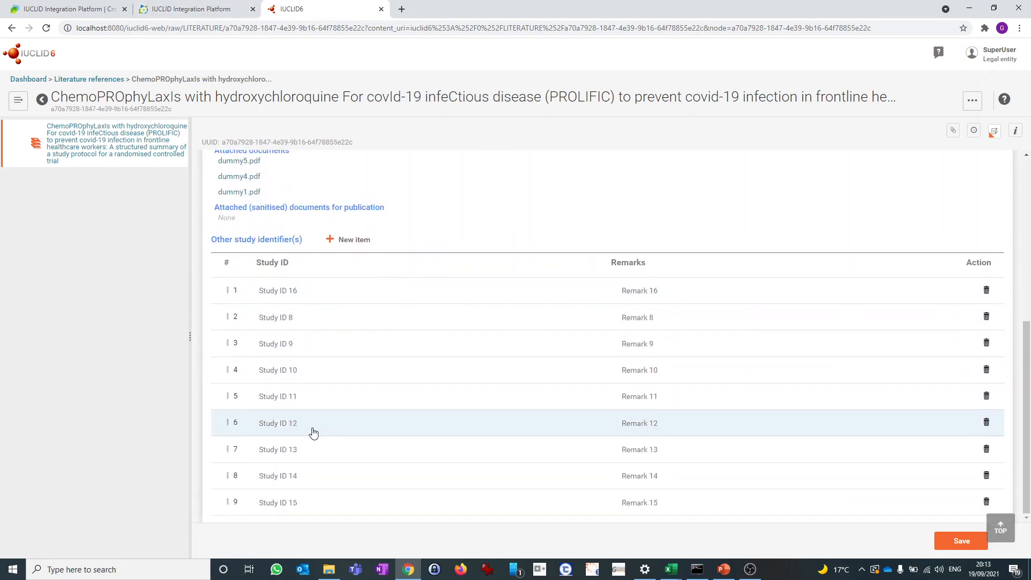
scroll(306, 413, up, 6)
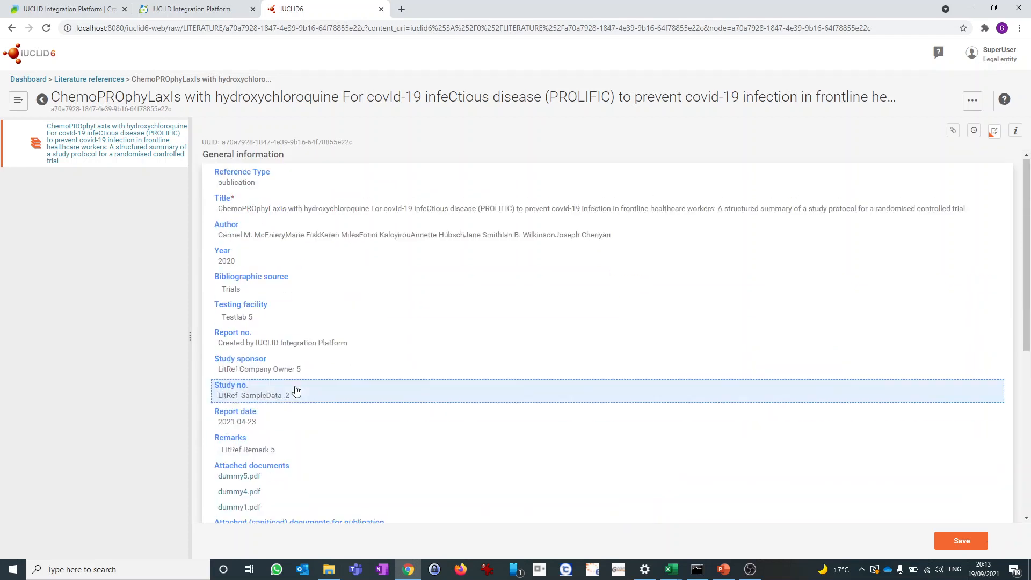
Return to the IUCLID Integration Platform and review the submitted LitRef_SampleData_1 and LitRef_SampleData_2 jobs
click(170, 9)
click(88, 105)
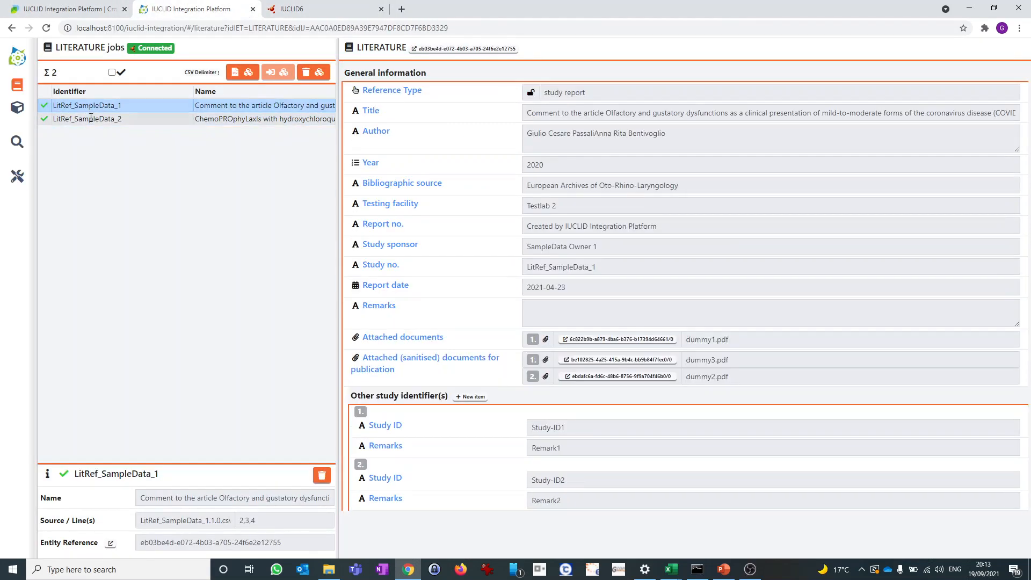
click(91, 118)
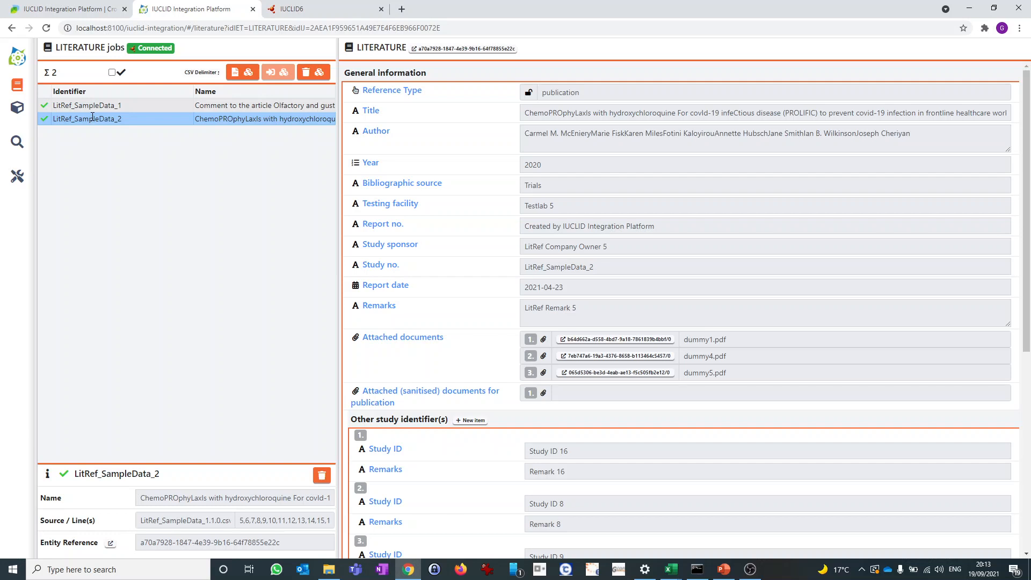
Replace all literature jobs with a fresh import of LitRef_SampleData_1.1.0.csv and submit them to IUCLID again
click(315, 75)
click(236, 73)
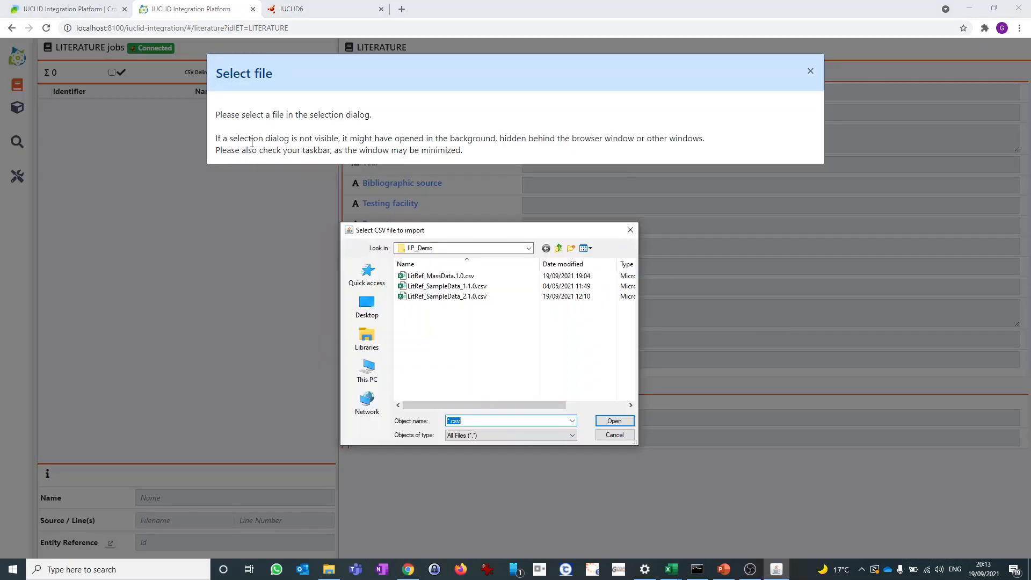
click(444, 286)
click(613, 421)
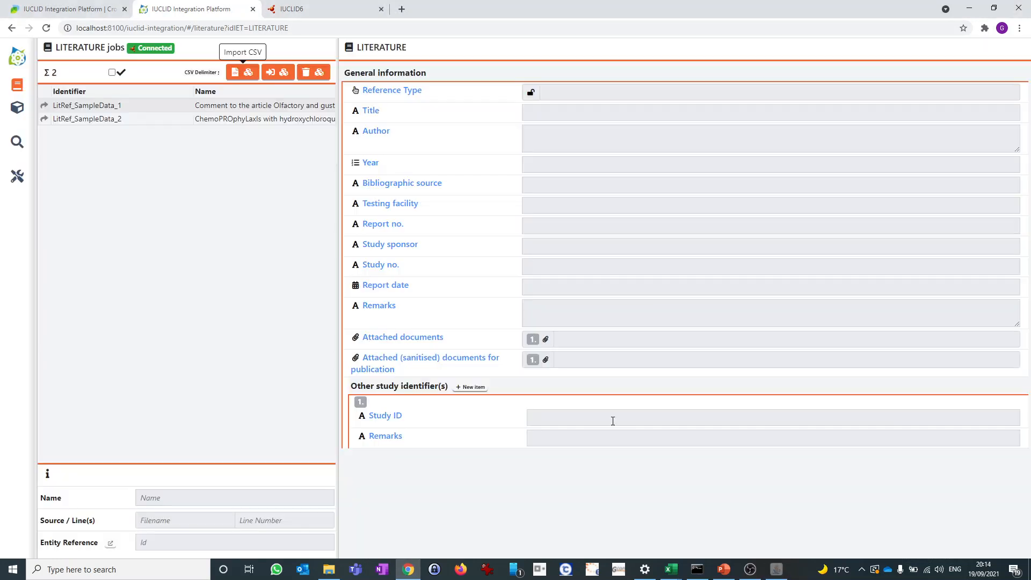
click(274, 73)
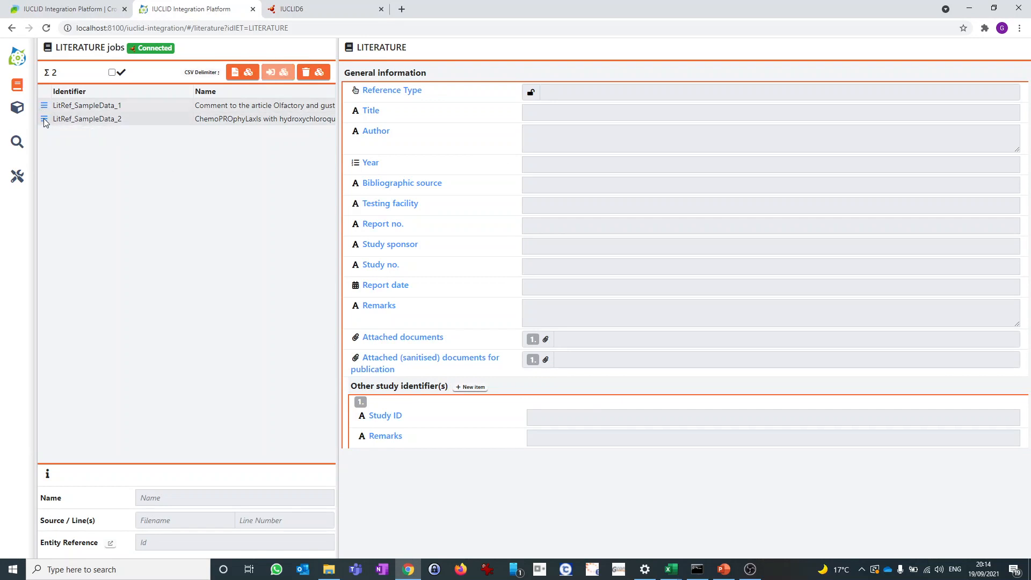
mouse_move(45, 122)
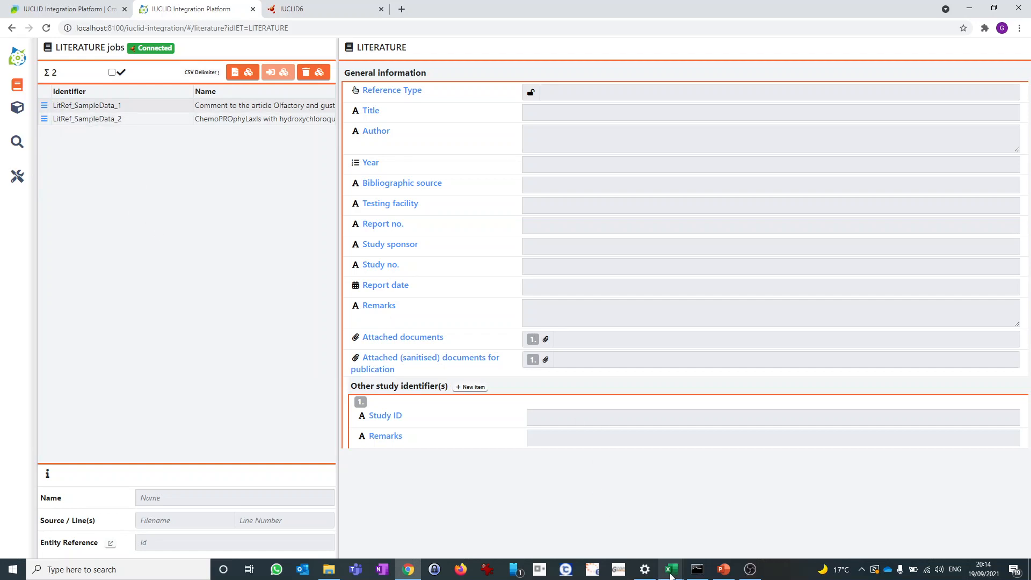
Clear the literature jobs and import LitRef_SampleData_2.1.0.csv from the IIP_Demo folder
mouse_move(671, 576)
click(305, 75)
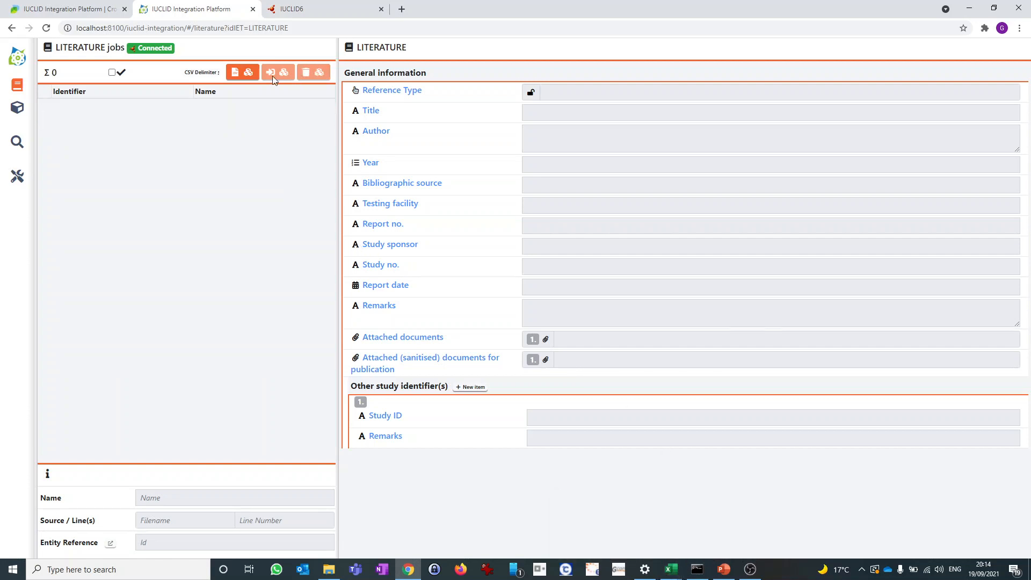
click(244, 77)
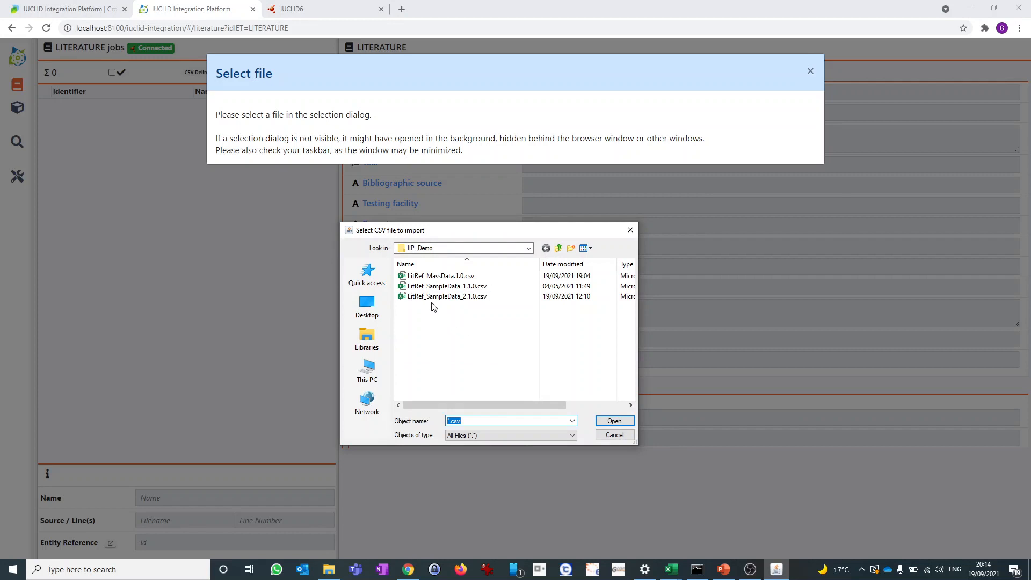
click(439, 297)
click(614, 422)
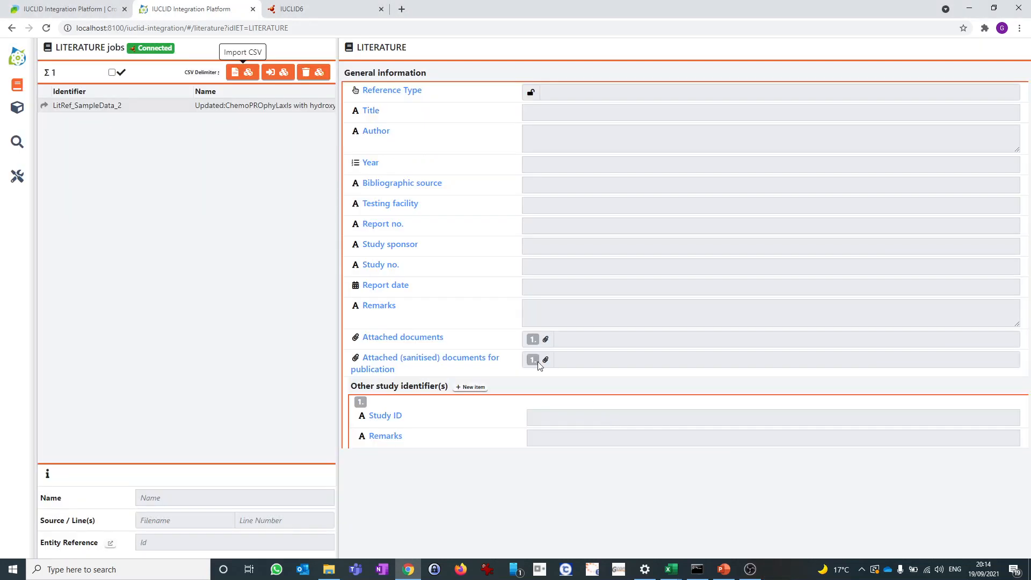
Submit the revised LitRef_SampleData_2 job to IUCLID and check the "Updated:" prefix in its title
click(109, 106)
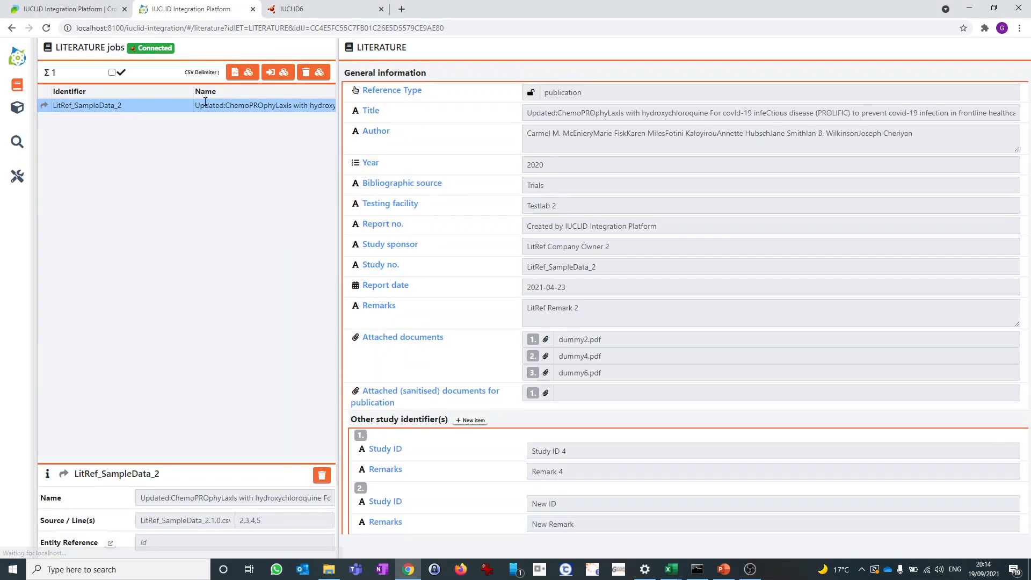
click(278, 75)
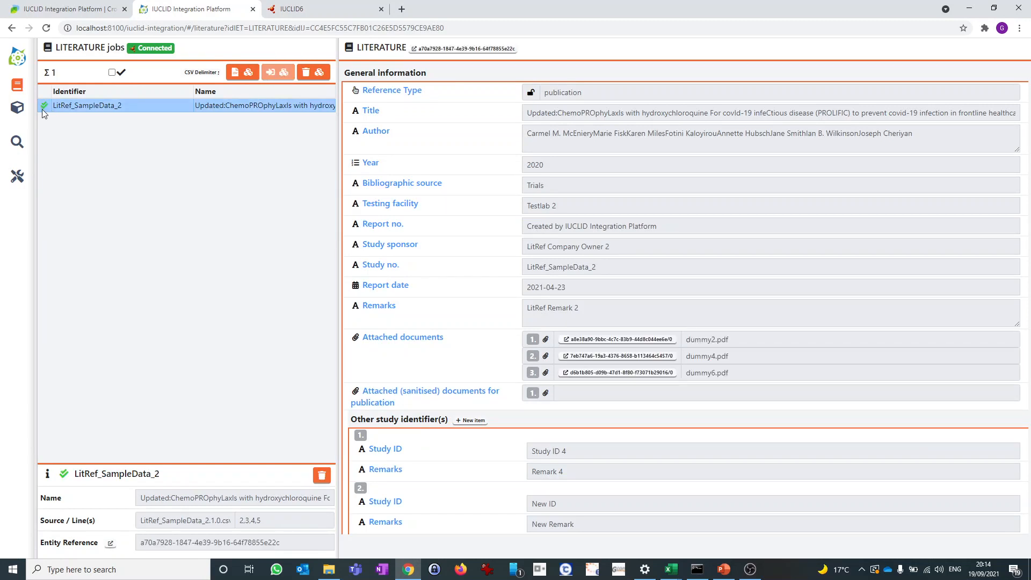
mouse_move(44, 108)
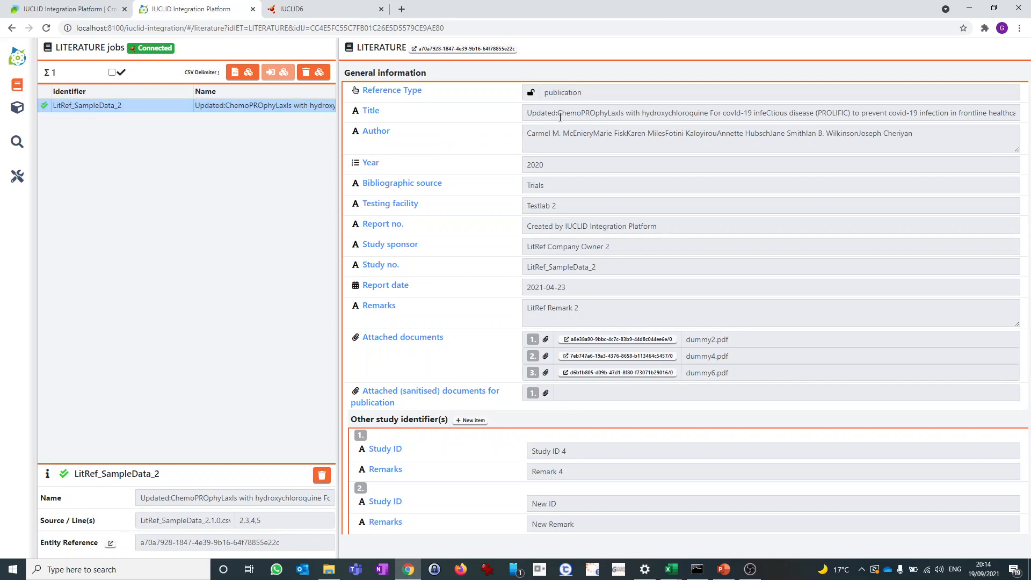
drag(558, 116, 527, 114)
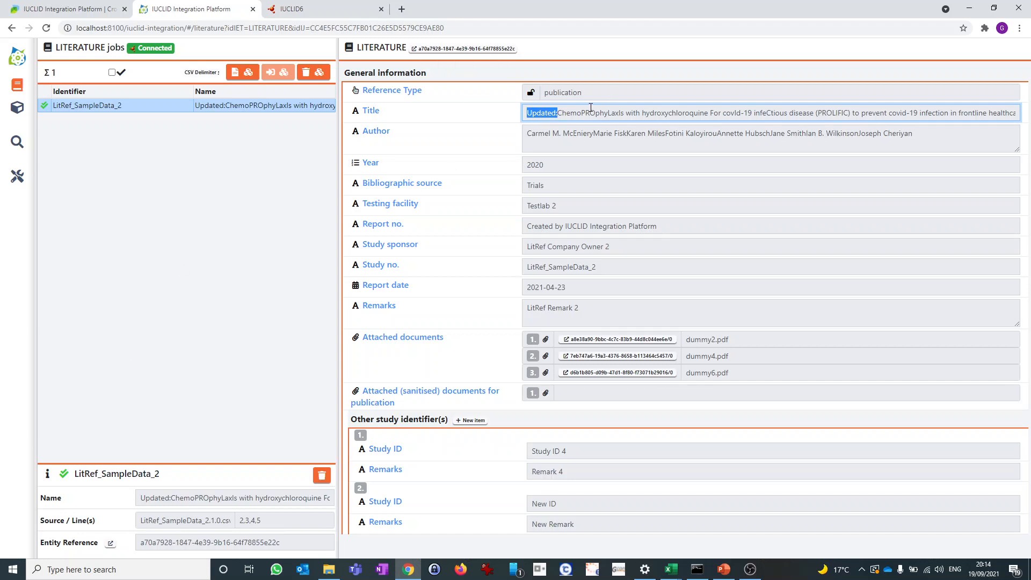
Open the revised LitRef_SampleData_2 reference in IUCLID 6 and download its attached document dummy6.pdf
click(460, 50)
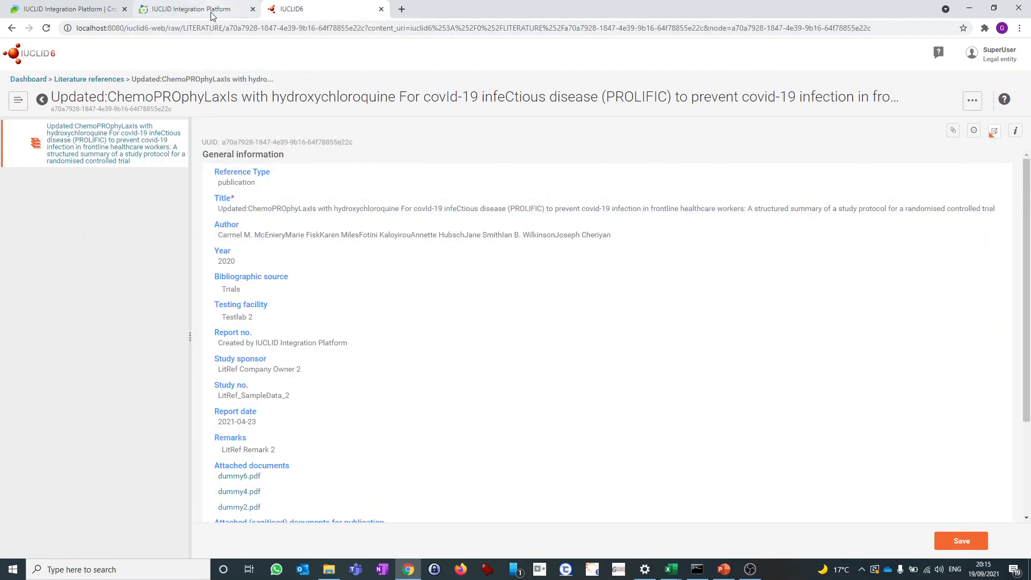
scroll(318, 365, down, 3)
click(248, 345)
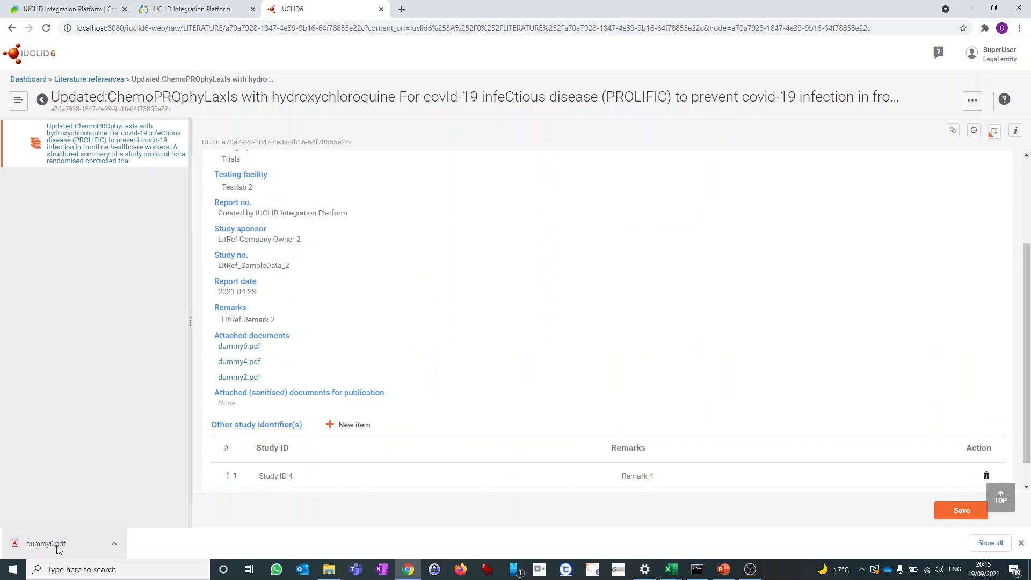
Return to the IUCLID Integration Platform, view the reference substance jobs, and open the IUCLID entity management view
click(187, 11)
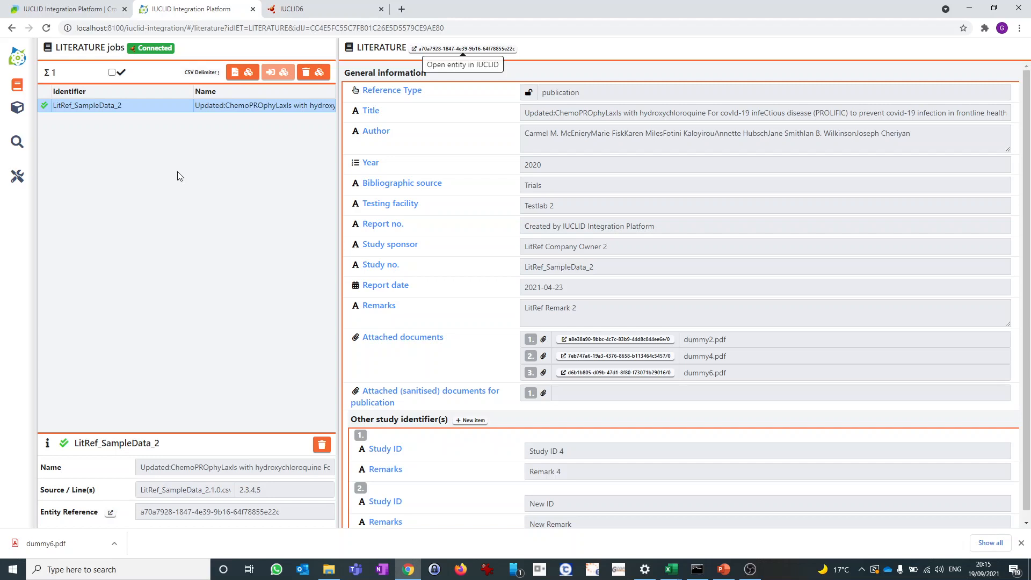
click(15, 111)
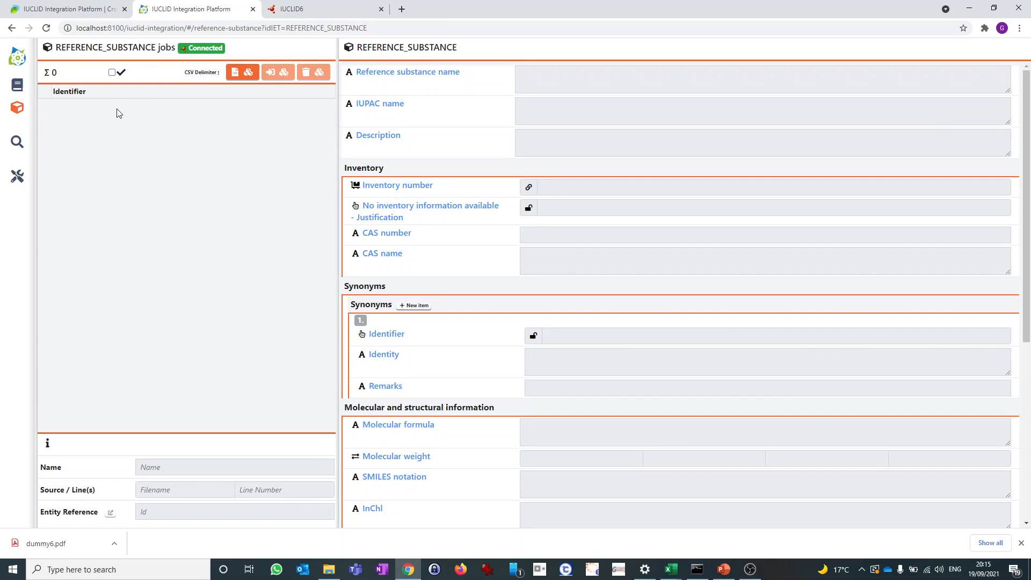
click(14, 145)
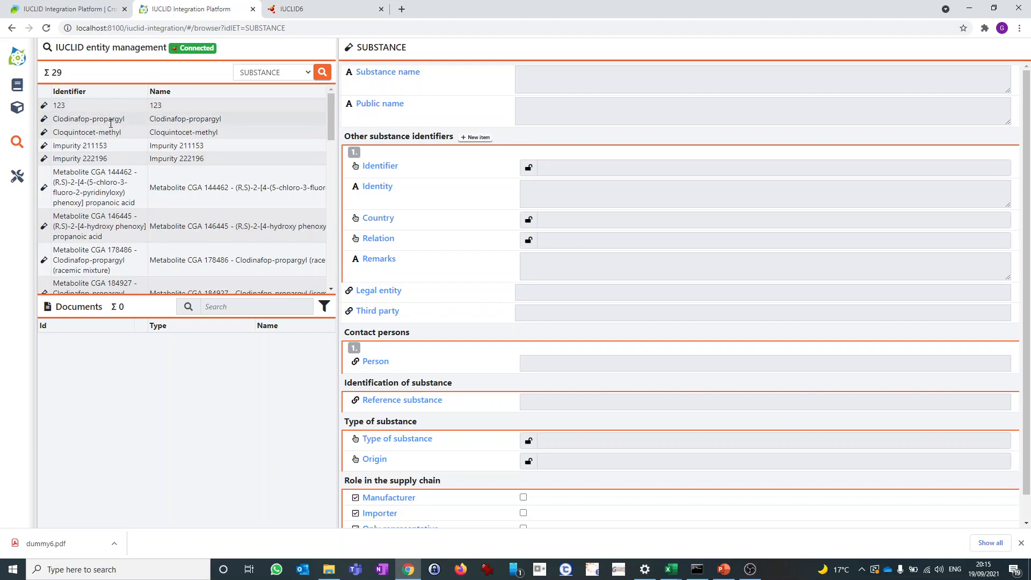
Browse the substances Impurity 222196, Metabolite CGA 144462 and Cloquintocet-methyl, ending on Clodinafop-propargyl
click(100, 156)
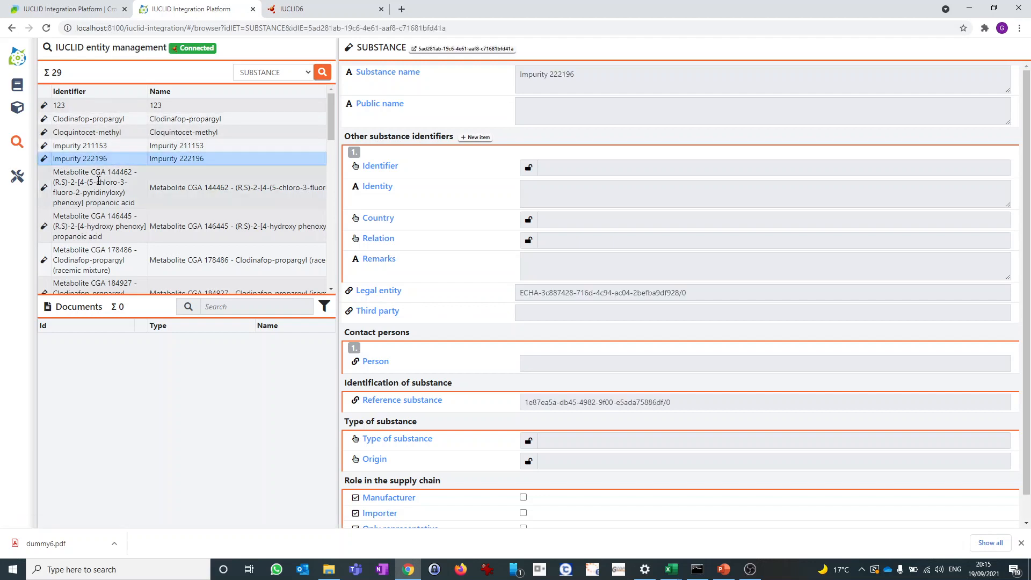
click(97, 184)
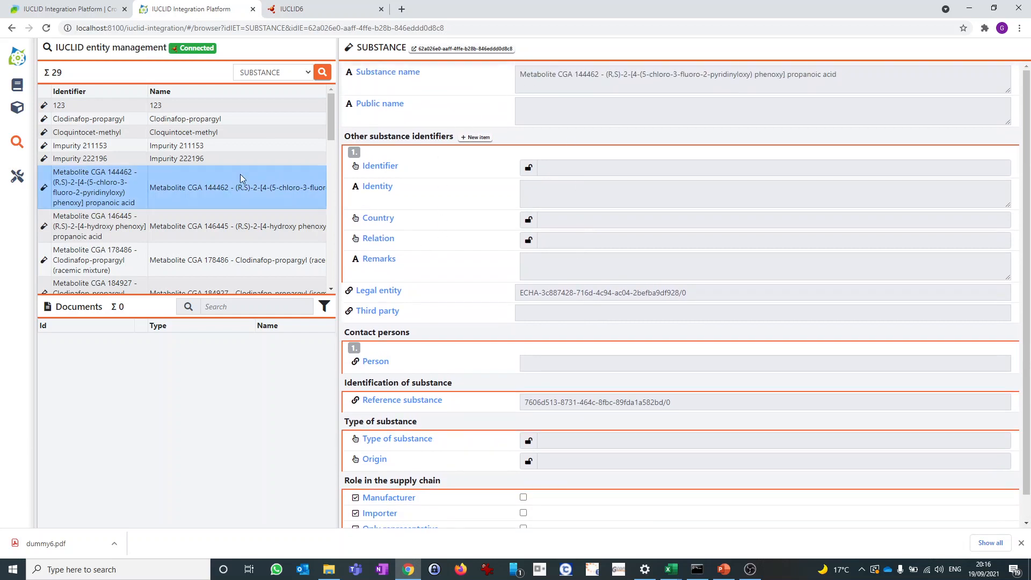
click(87, 118)
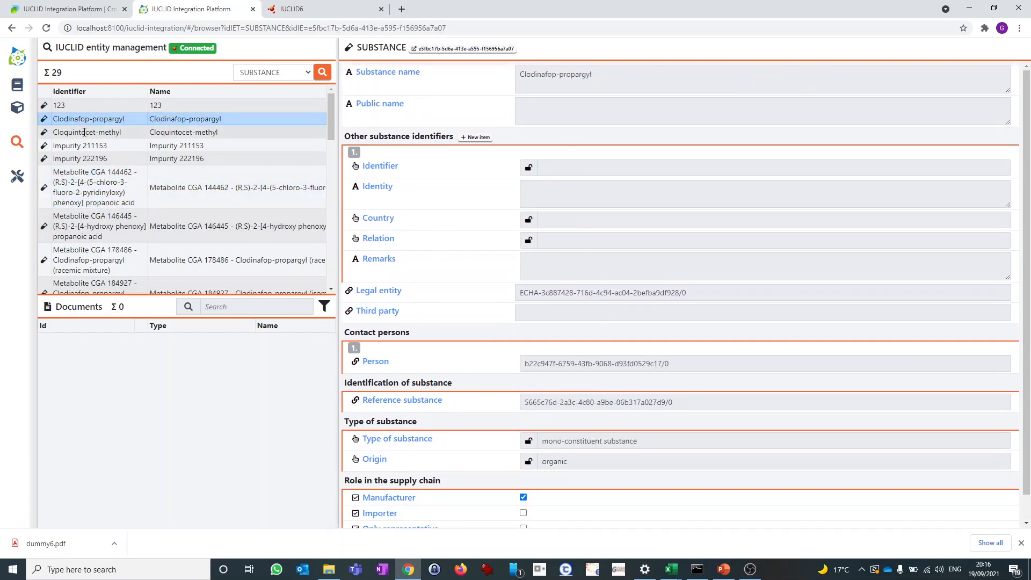
click(84, 132)
click(92, 118)
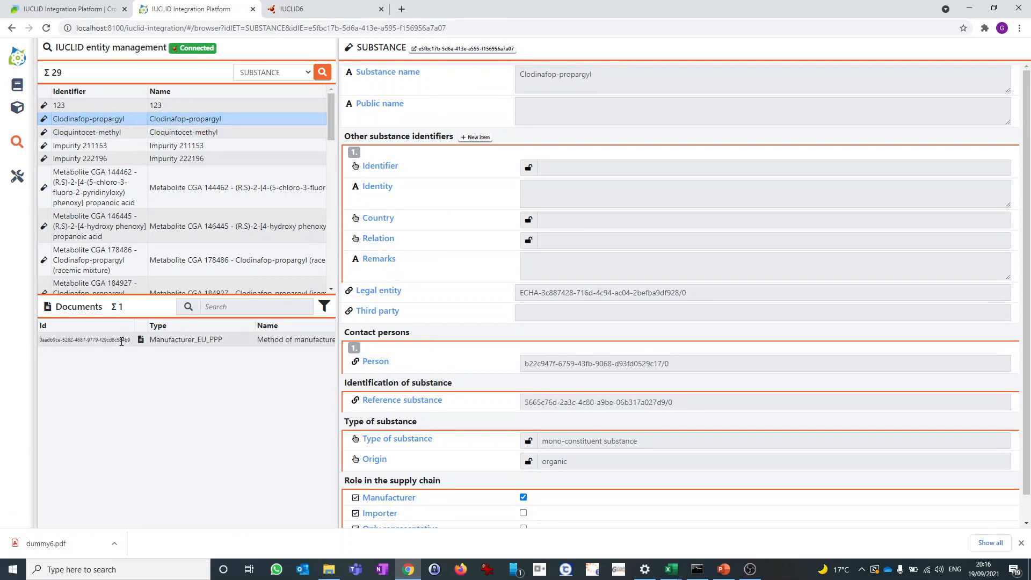
Open the second AcuteToxicityOral document of Clodinafop-propargyl and examine its endpoint study record fields
click(105, 393)
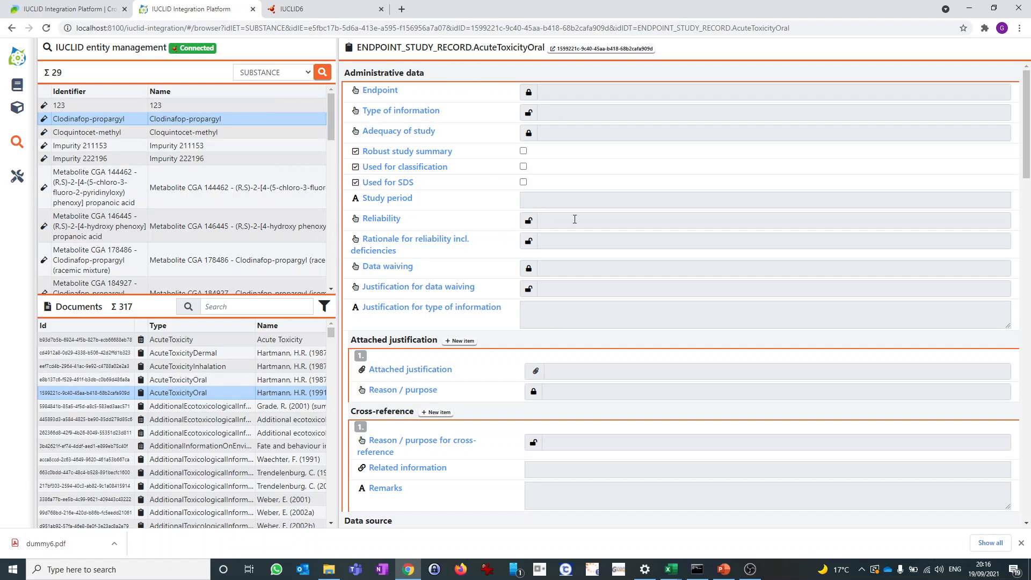
scroll(606, 333, down, 6)
scroll(607, 335, down, 7)
scroll(605, 338, up, 12)
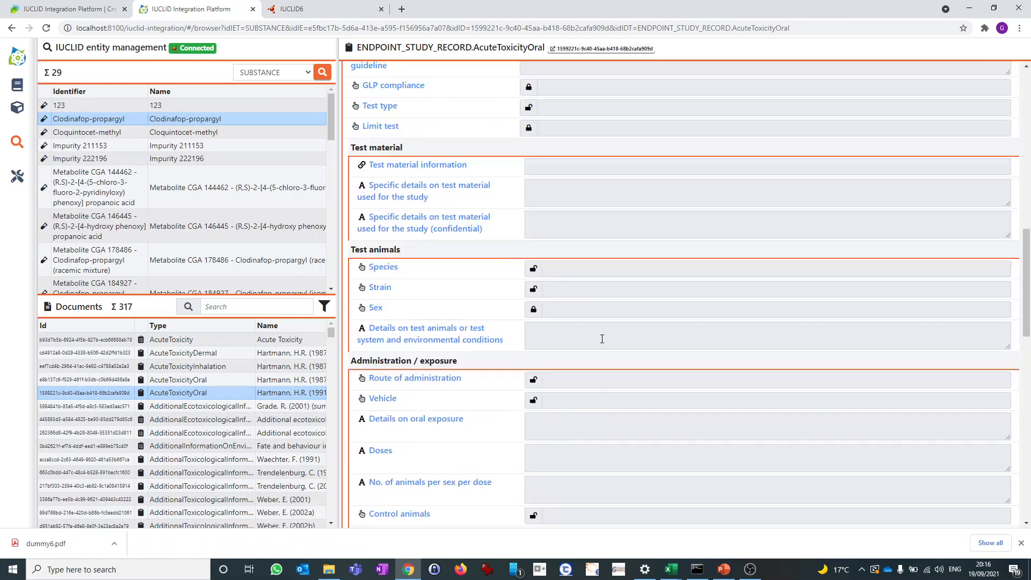
scroll(593, 357, up, 2)
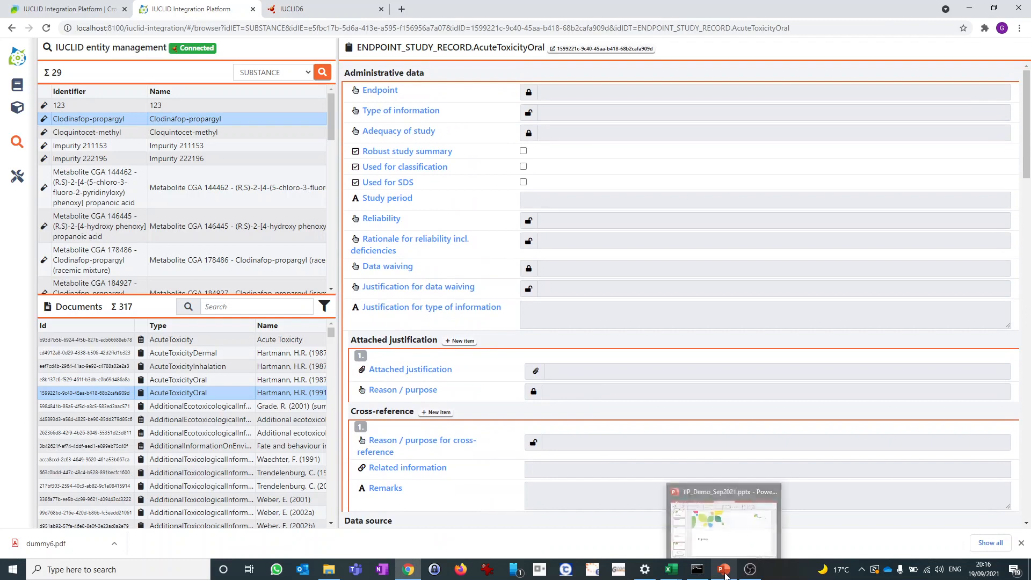
Switch to the IIP_Demo_Sep2021 presentation in PowerPoint and show slide 6 on the platform's document data flow as a slide show
click(723, 569)
click(82, 516)
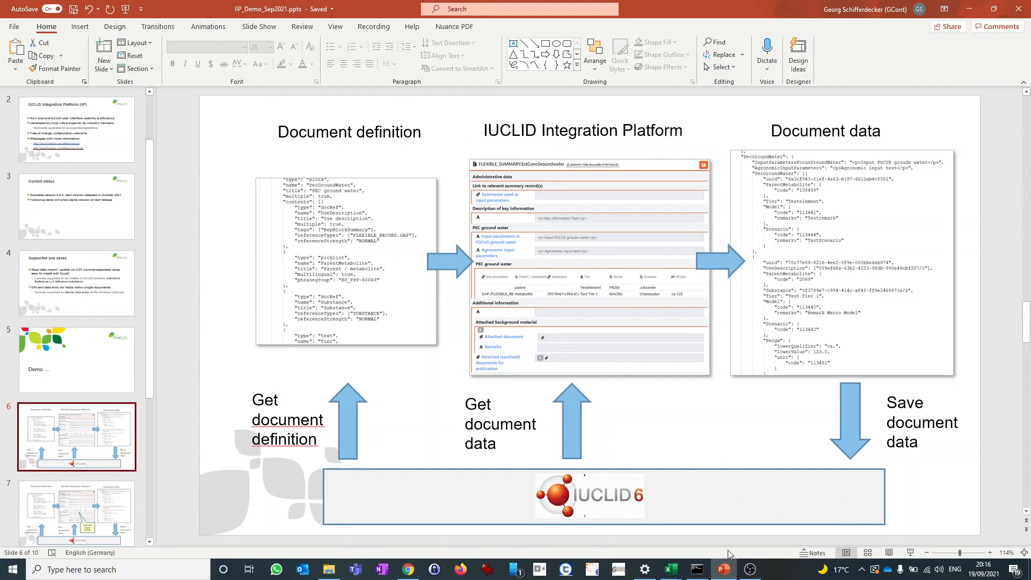
click(910, 553)
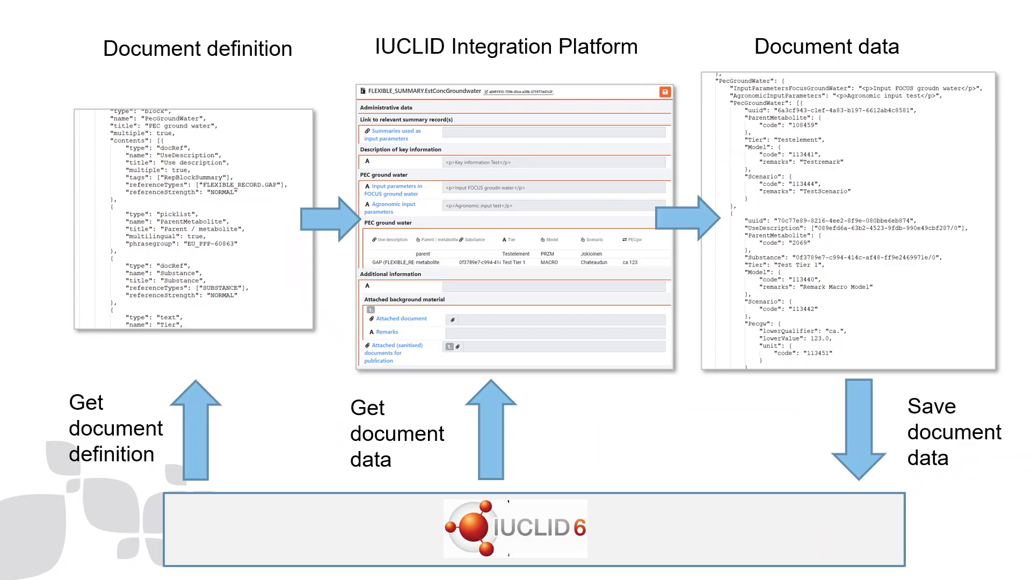
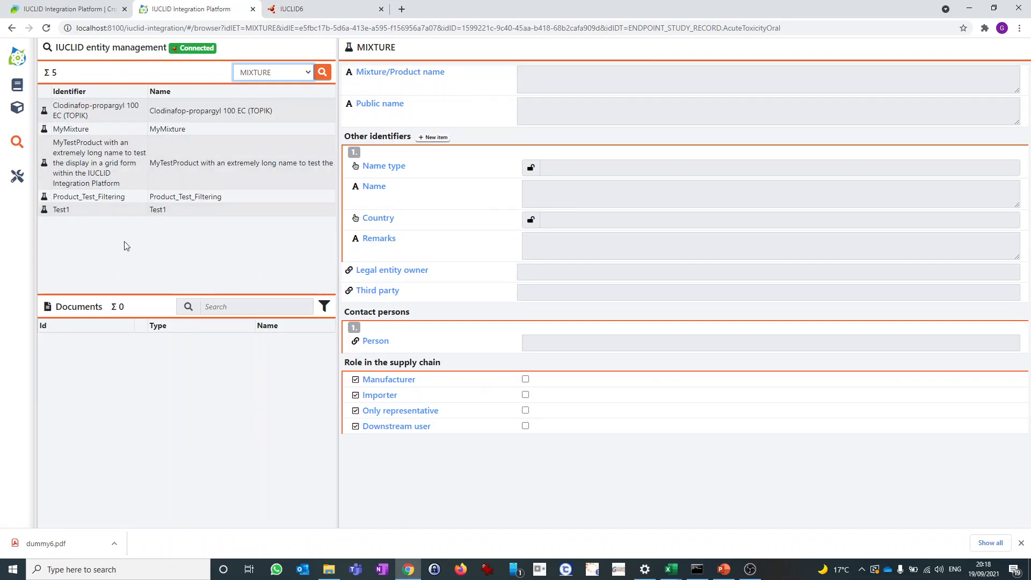
Select the mixture Clodinafop-propargyl 100 EC (TOPIK), filter its documents by "ground" and open the EstConcGroundwater document
click(91, 116)
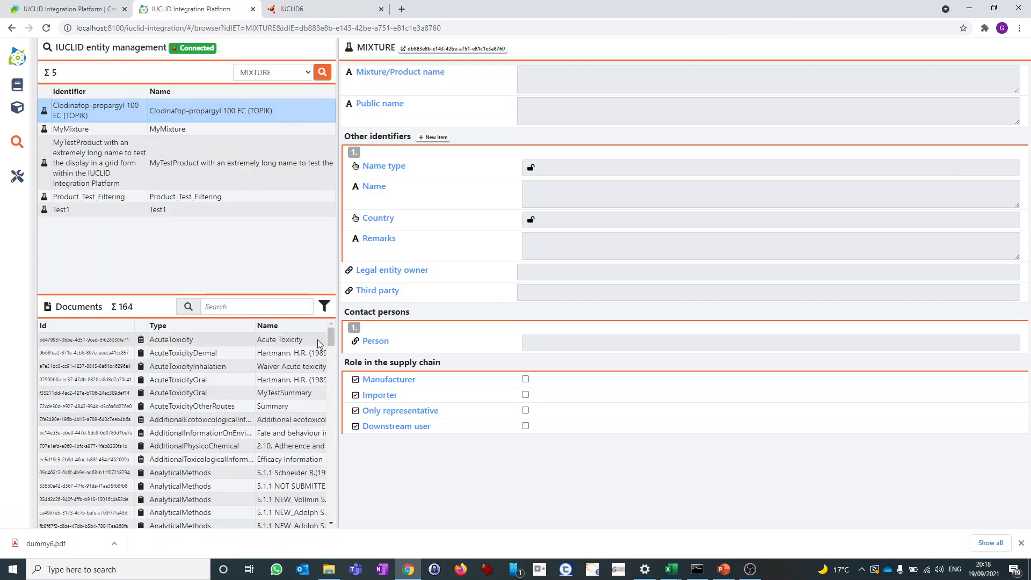
drag(332, 344, 312, 330)
click(229, 308)
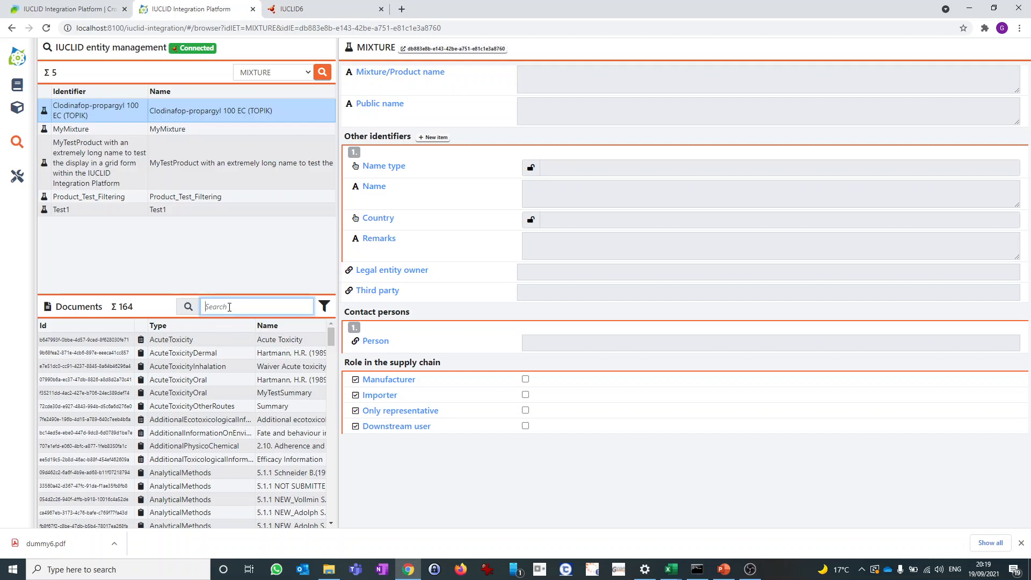
text(ground)
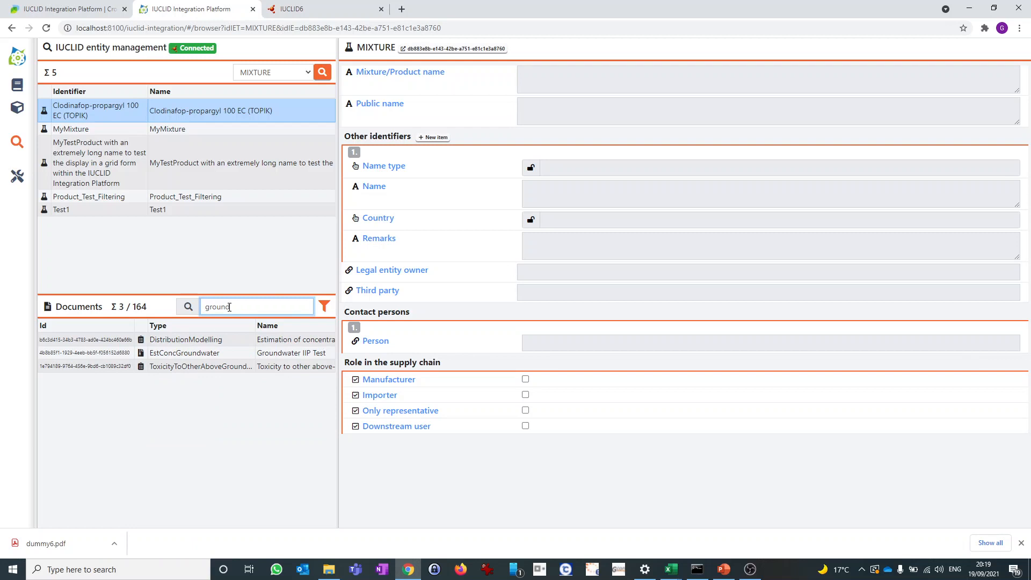
click(171, 354)
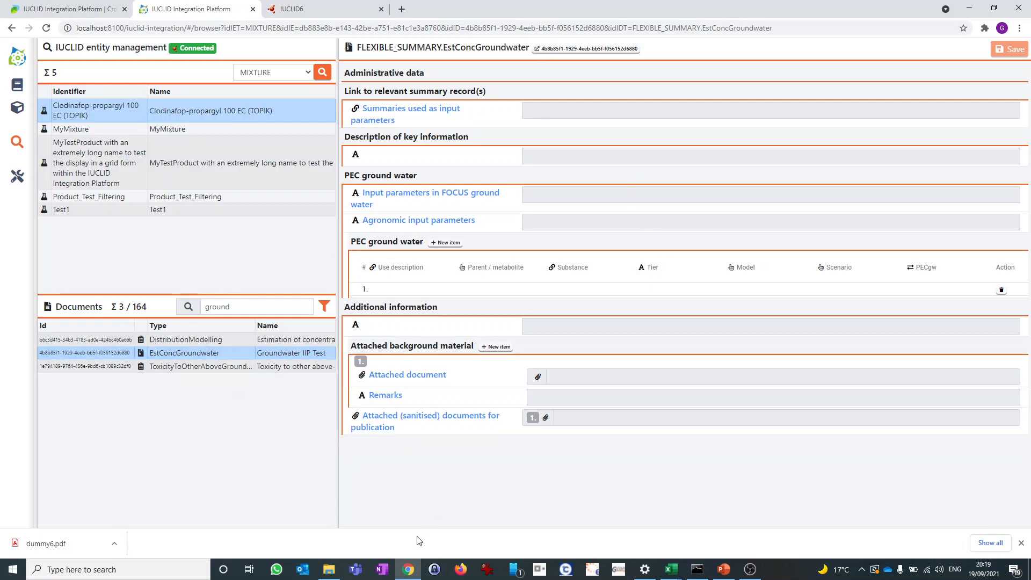
Open the EstConcGroundwater document in IUCLID 6 and compare its fields with the IUCLID Integration Platform view
click(541, 50)
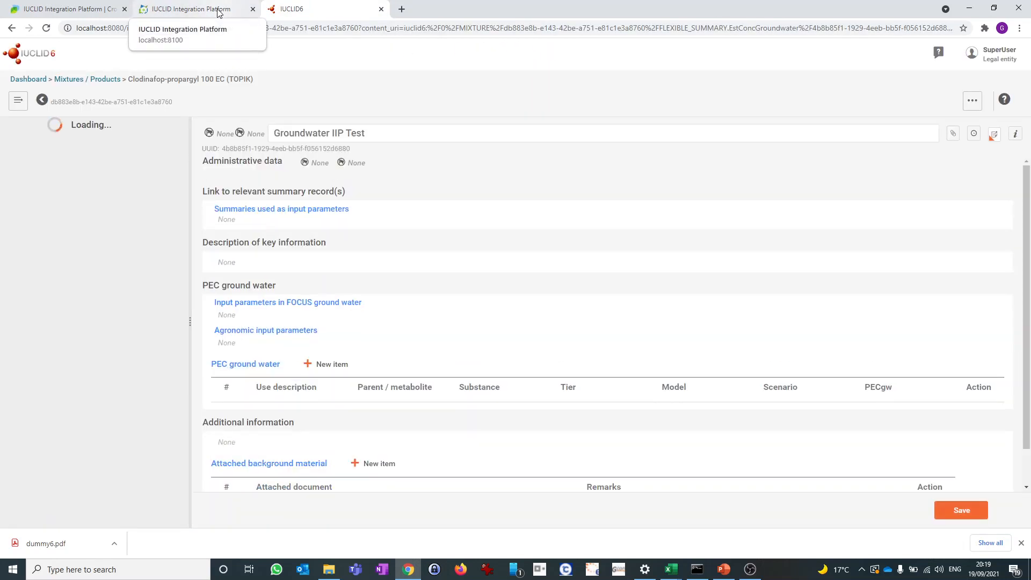
scroll(488, 352, down, 1)
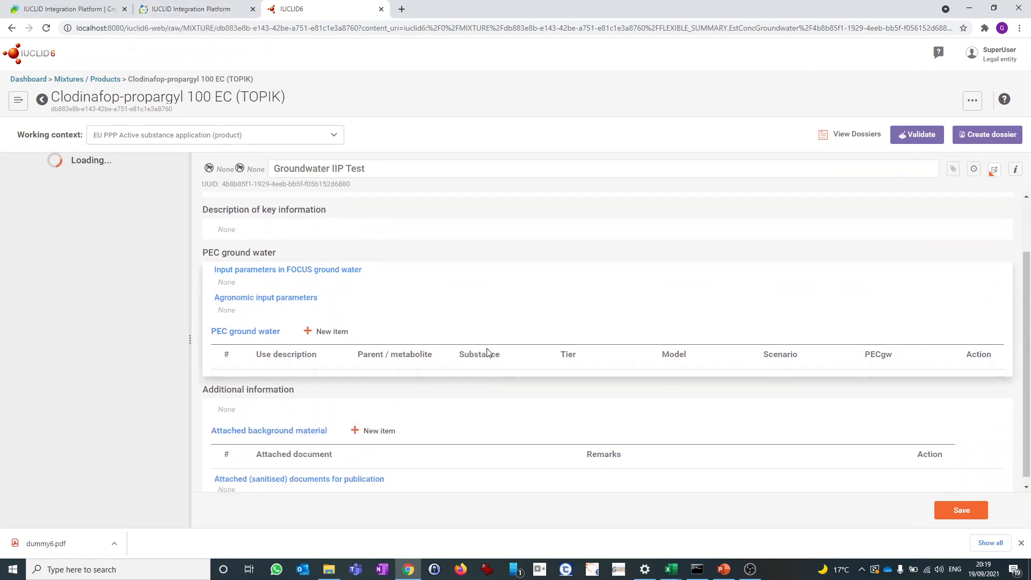
scroll(428, 411, up, 1)
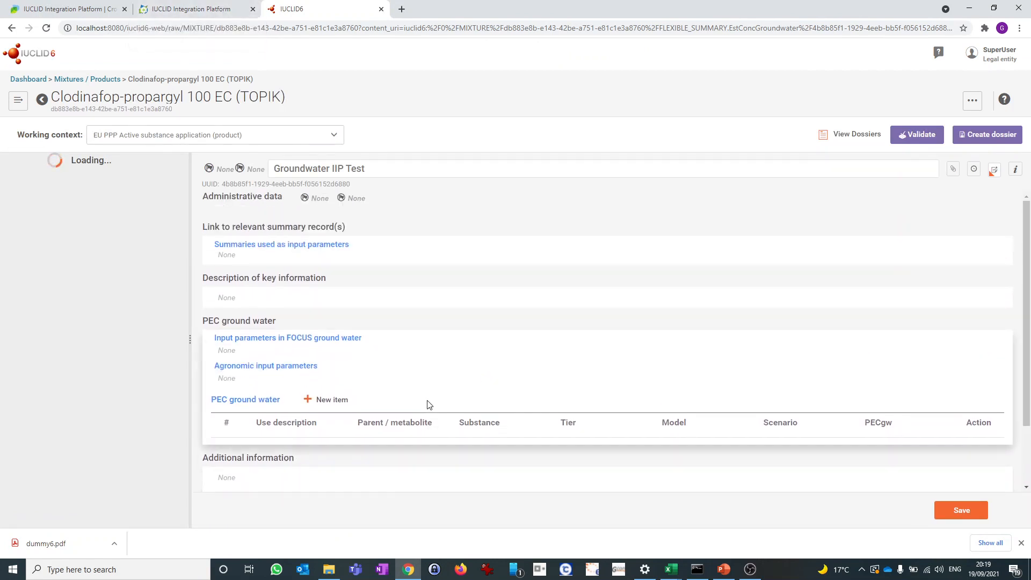
click(213, 10)
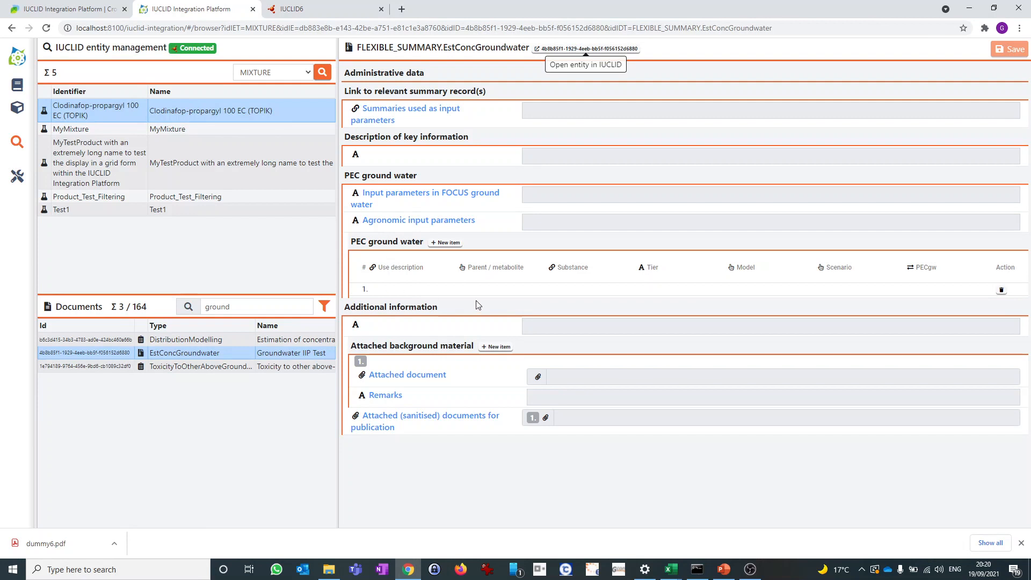
click(324, 12)
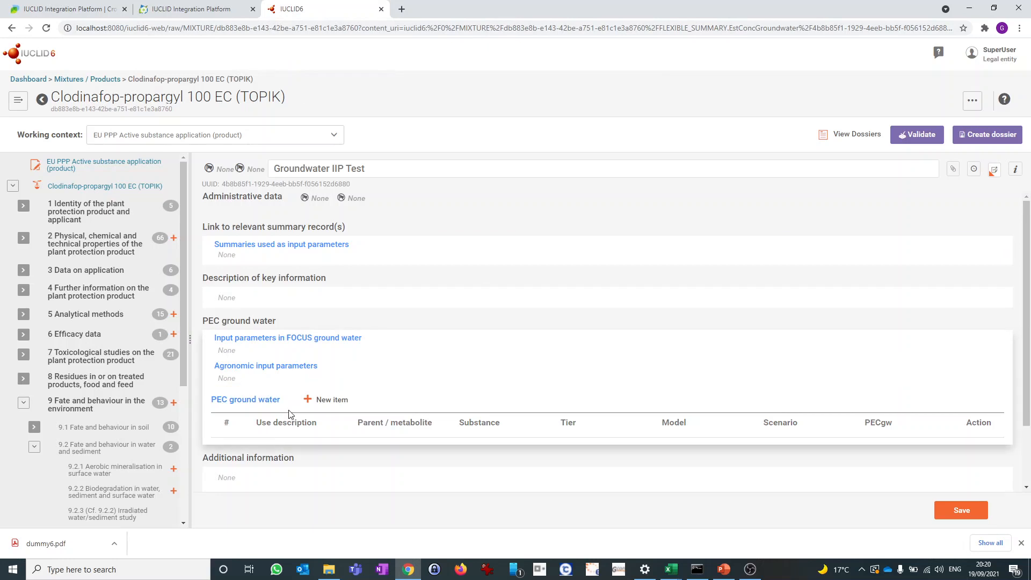
scroll(293, 411, down, 2)
scroll(299, 413, up, 2)
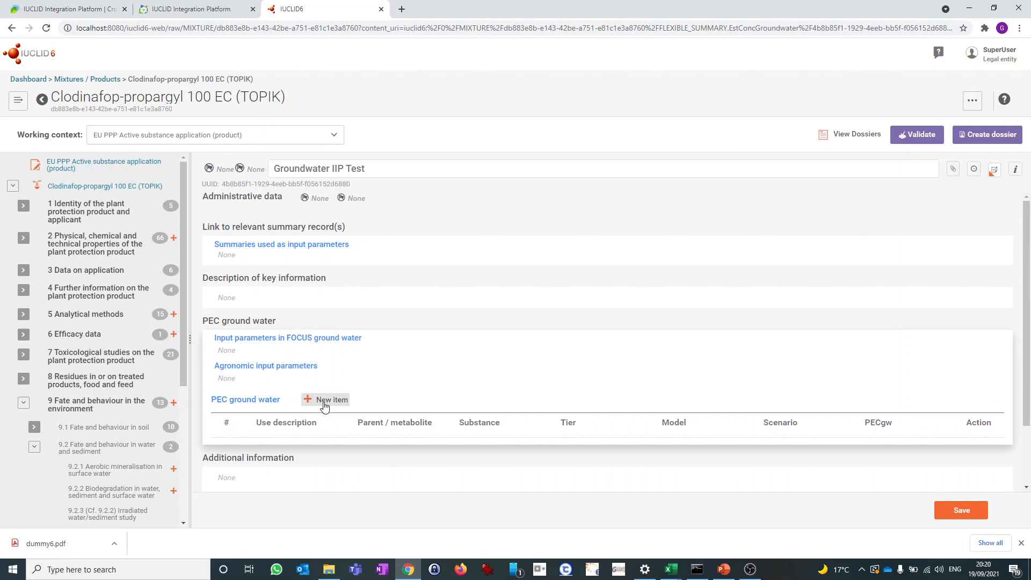
Add a PEC ground water item with GAP Use 1 as use description and metabolite as the parent/metabolite value
click(327, 402)
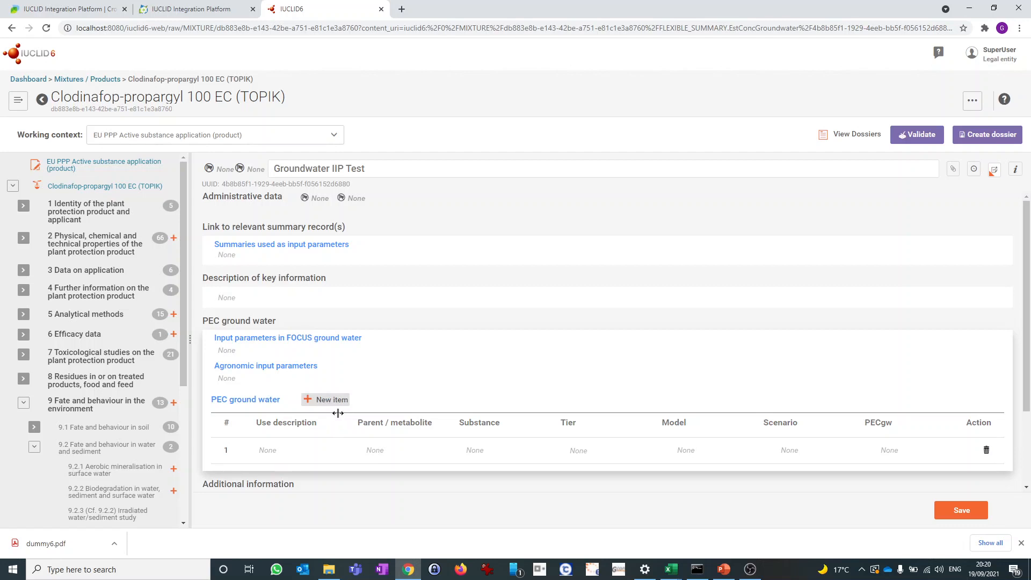
scroll(341, 398, down, 2)
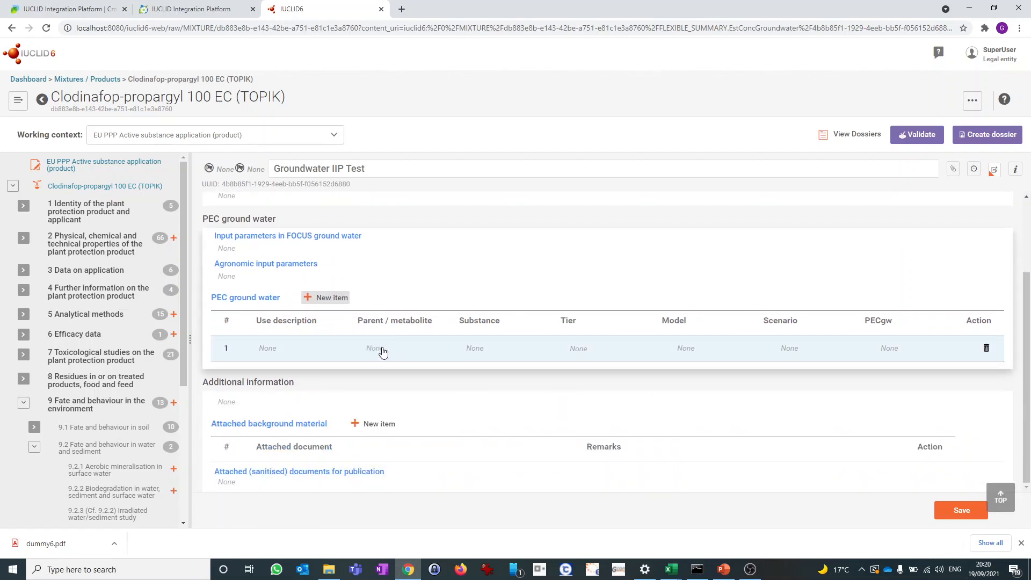
click(373, 354)
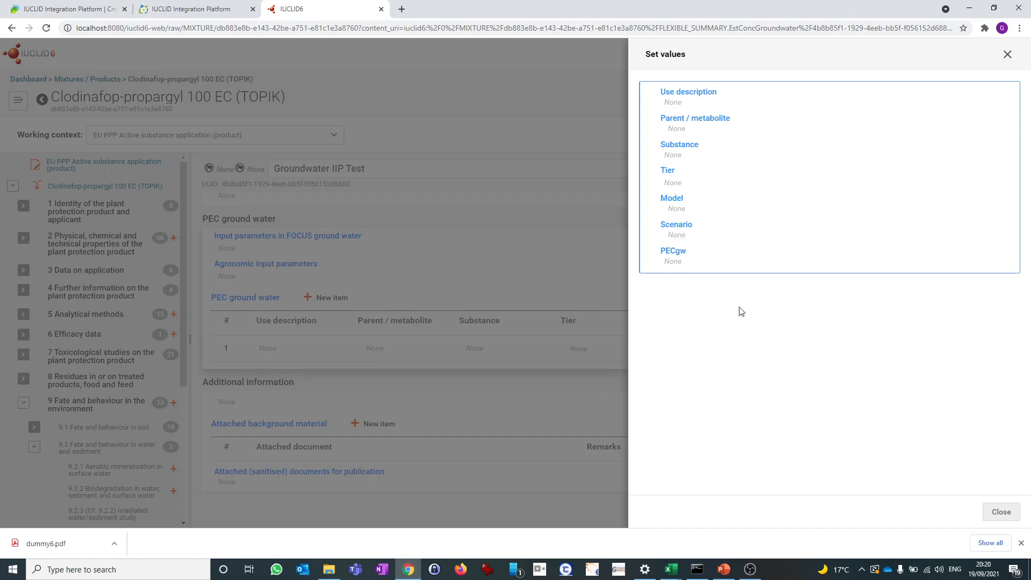
click(685, 102)
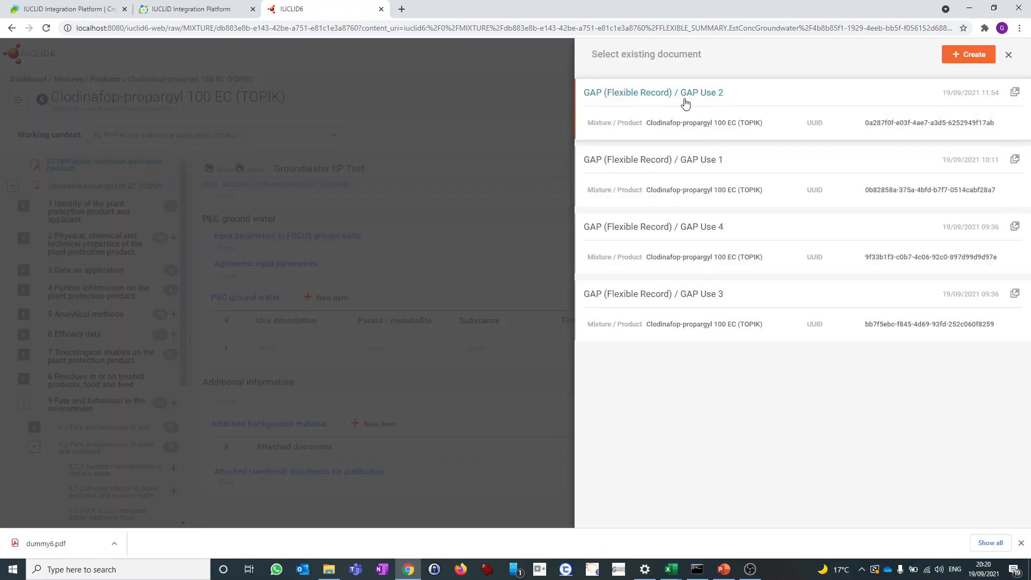
click(666, 160)
click(681, 148)
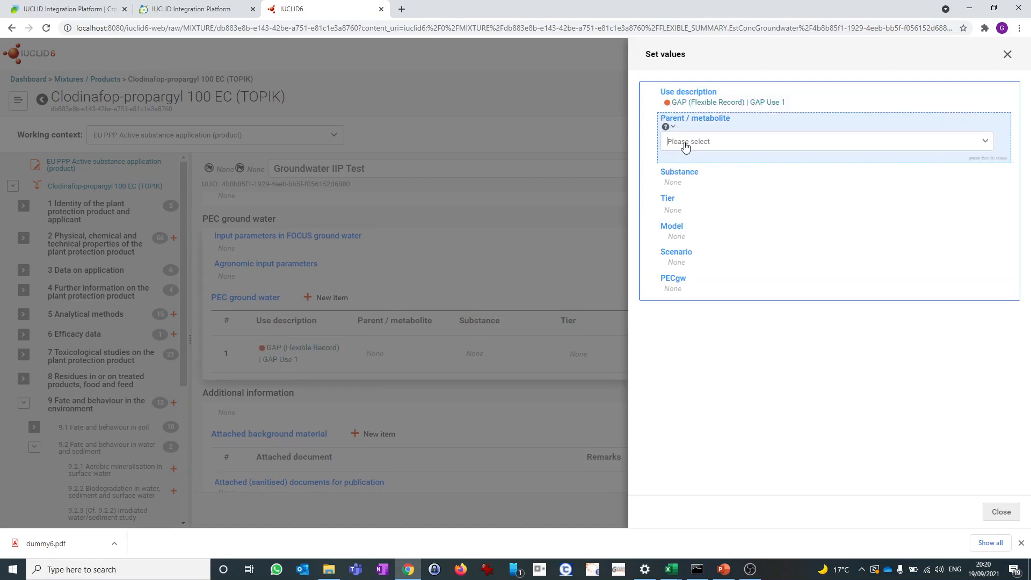
click(681, 143)
click(689, 162)
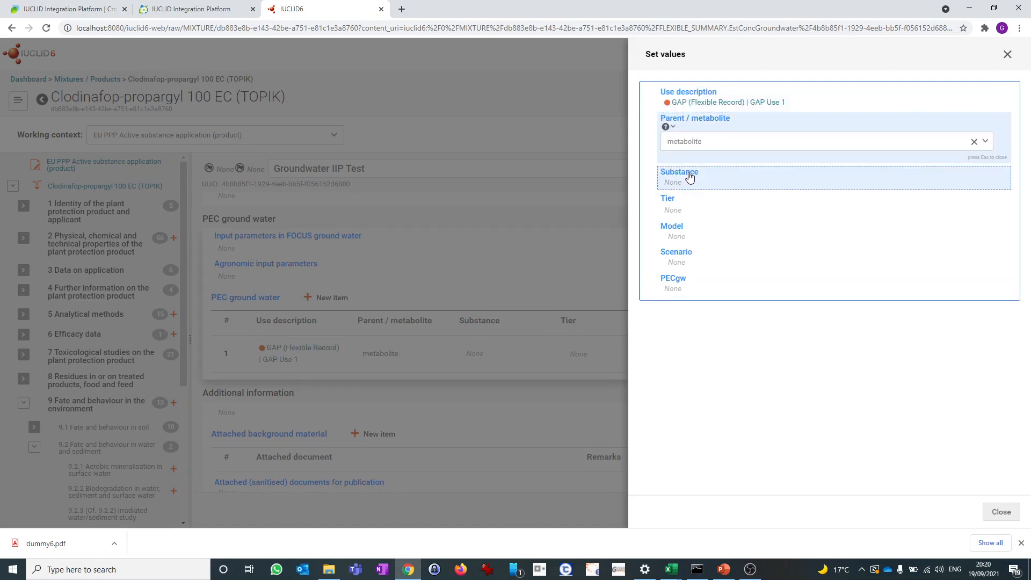
Set the PEC ground water item's substance to Substance4 and its tier to 123
click(688, 174)
click(689, 165)
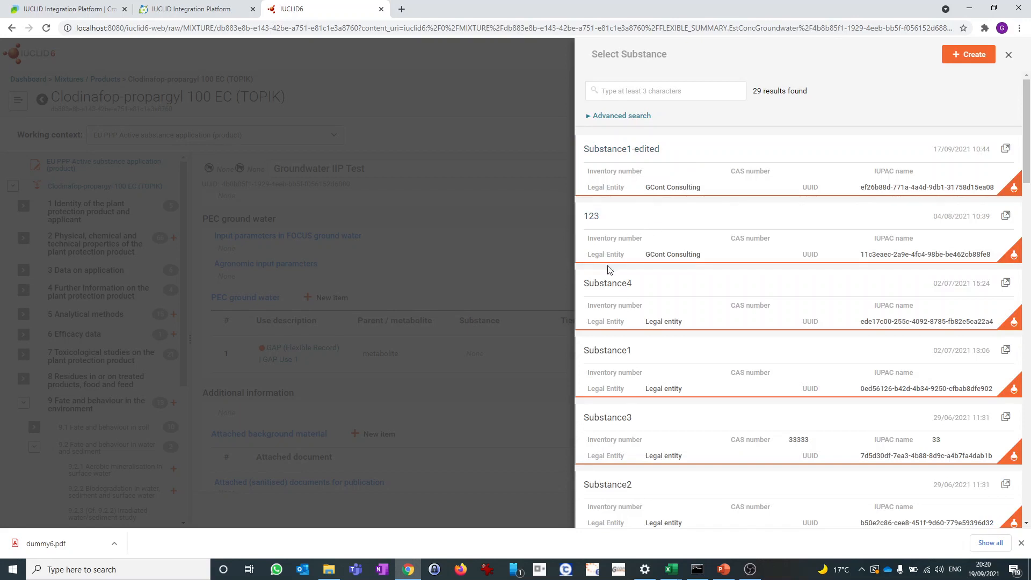
click(604, 282)
click(682, 198)
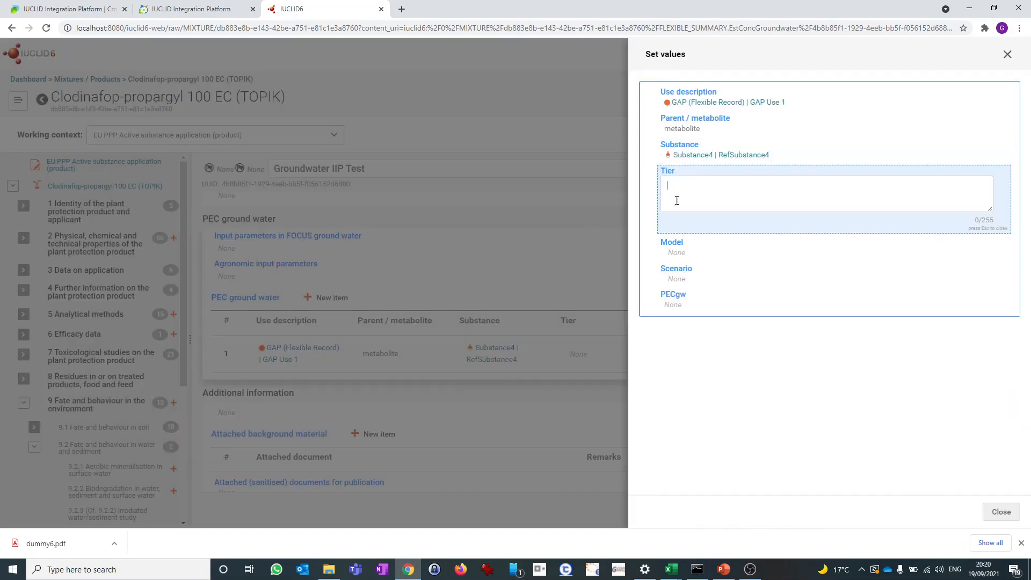
text(123)
Set the PEC ground water item's model to PEARL and its scenario to Hamburg
click(677, 245)
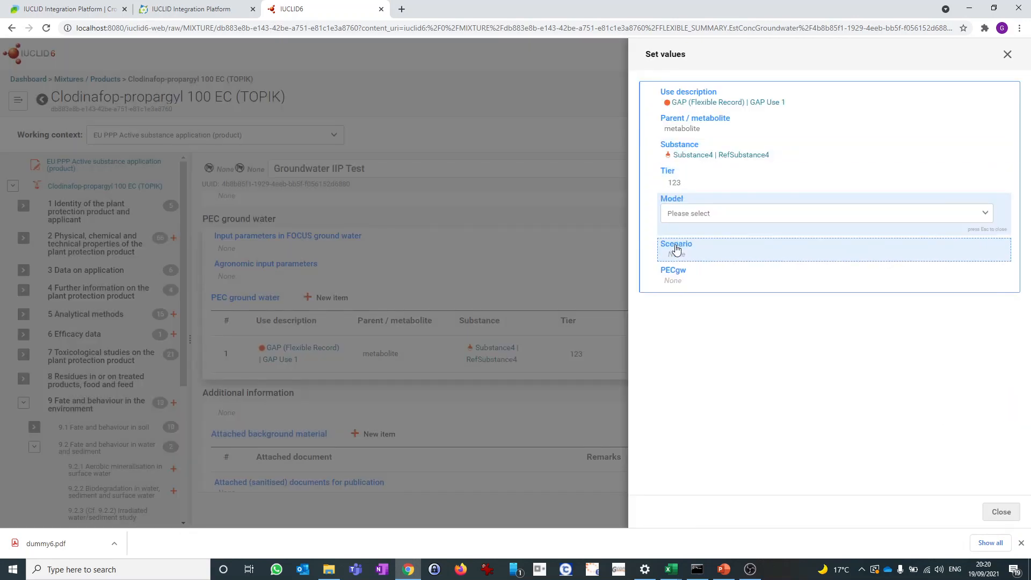
click(685, 221)
click(683, 253)
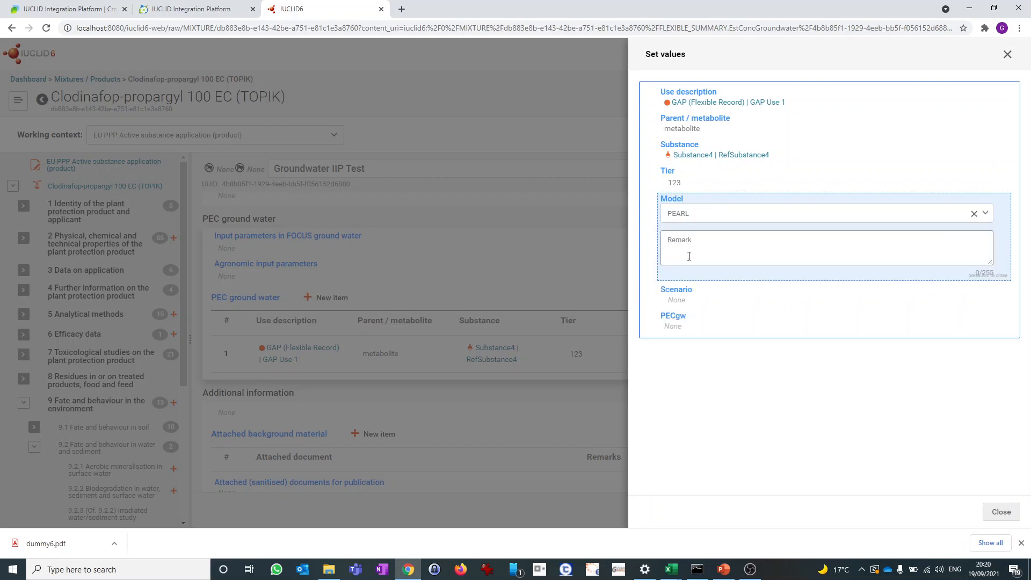
click(680, 295)
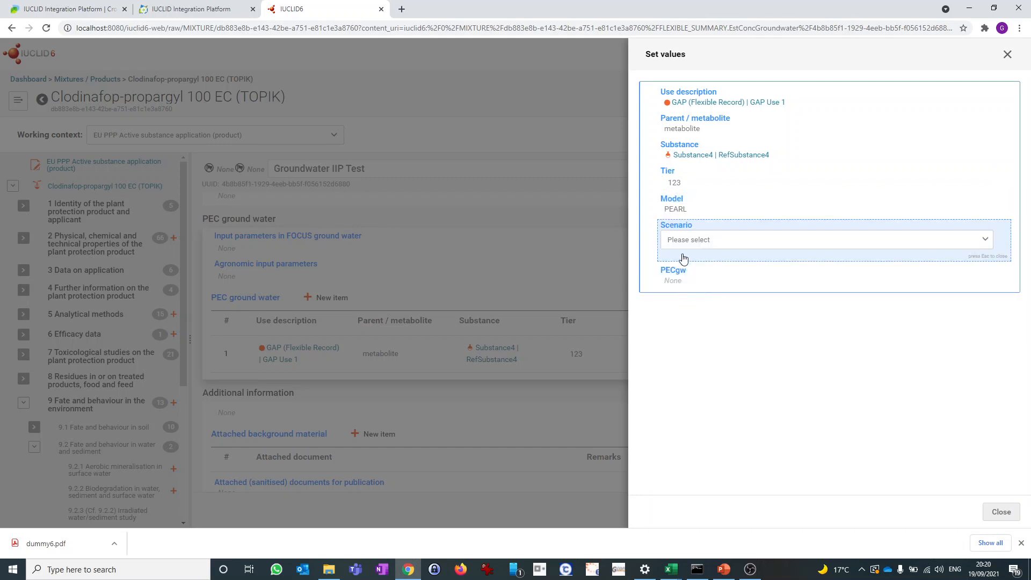
click(681, 239)
click(690, 280)
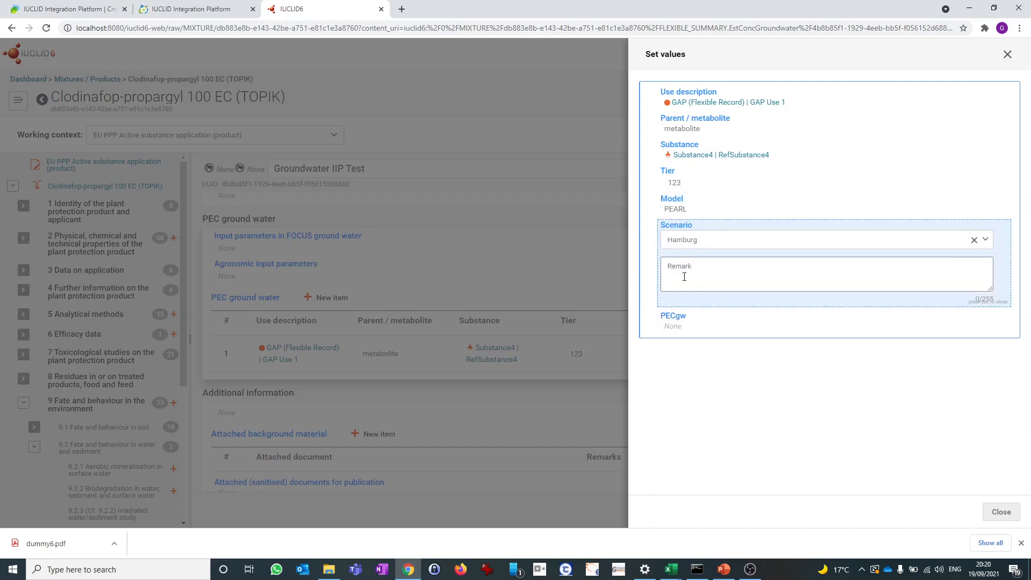
Set the item's PECgw to ca. 123 µg/L, close the value form and save the document
click(681, 317)
click(681, 274)
click(677, 294)
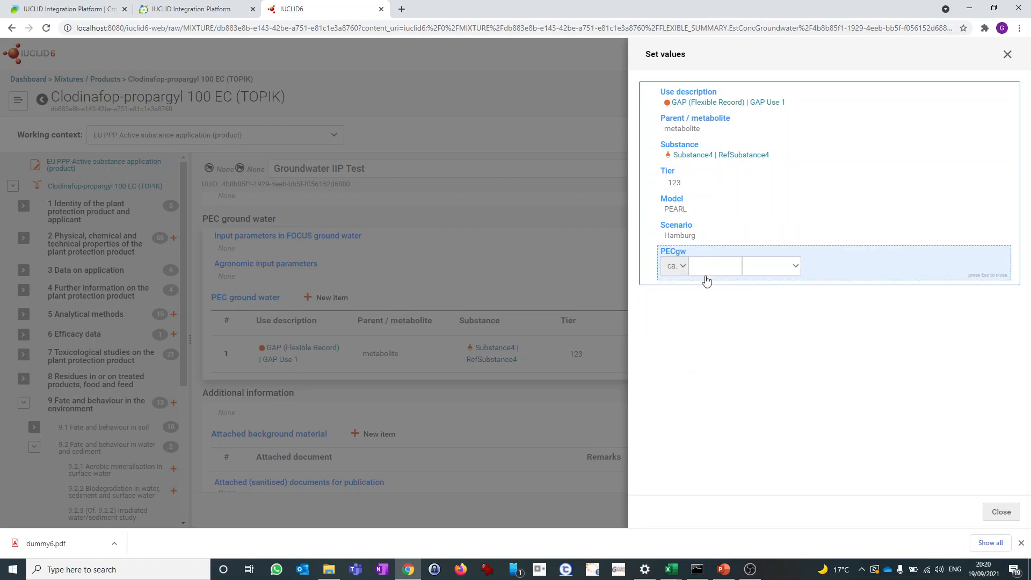
text(123)
click(771, 266)
click(758, 288)
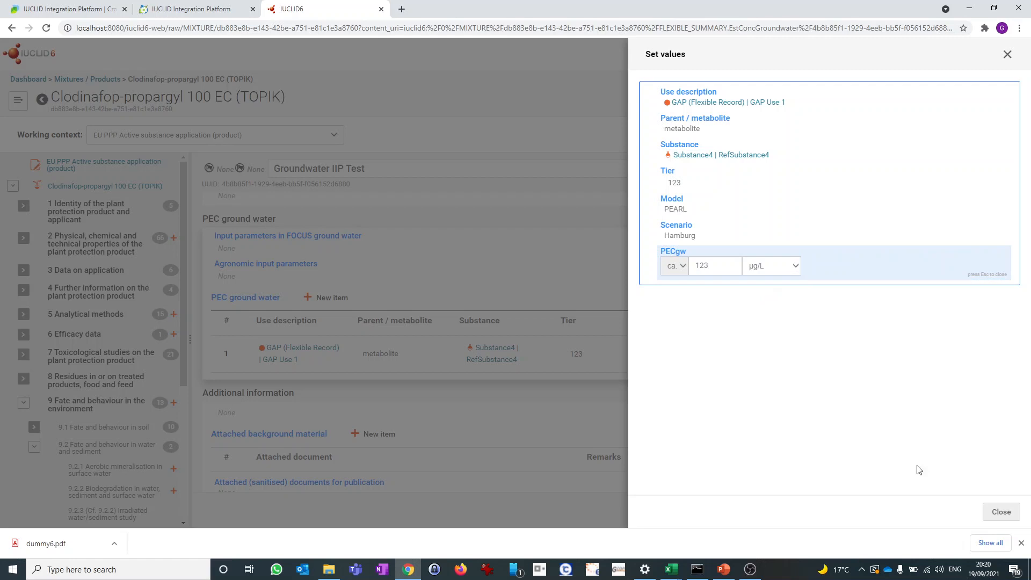
click(1002, 513)
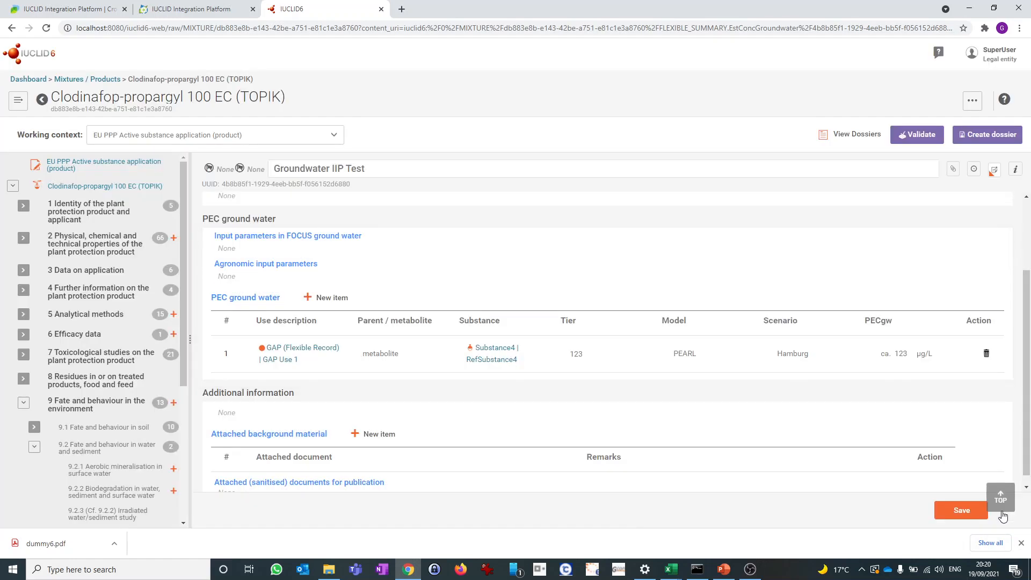
click(964, 512)
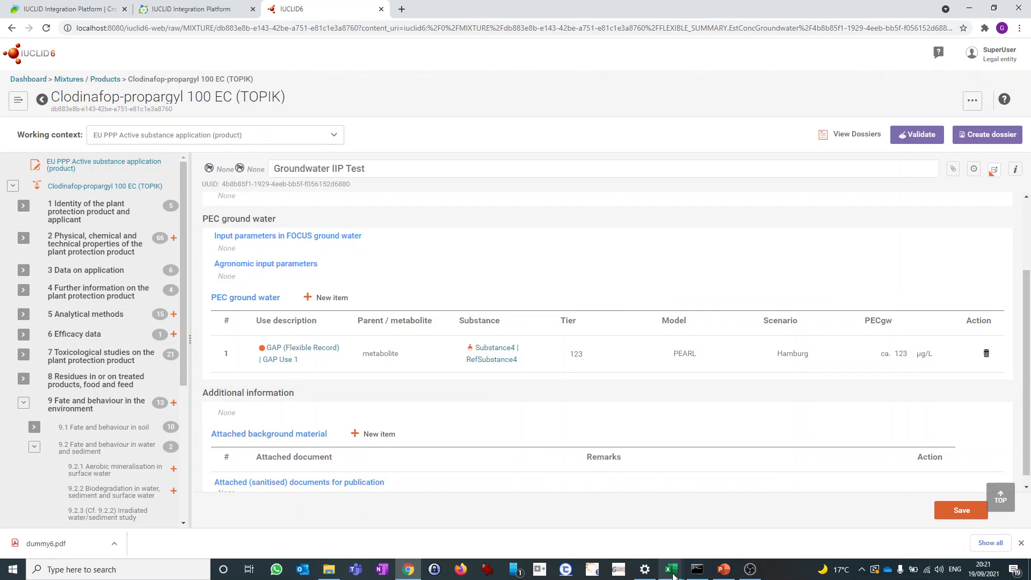
Switch to EstConcGroundwater.xlsx in Excel, move its window clear of the record, and select the GAP Use 1 to 4 rows (A2:G5)
mouse_move(672, 574)
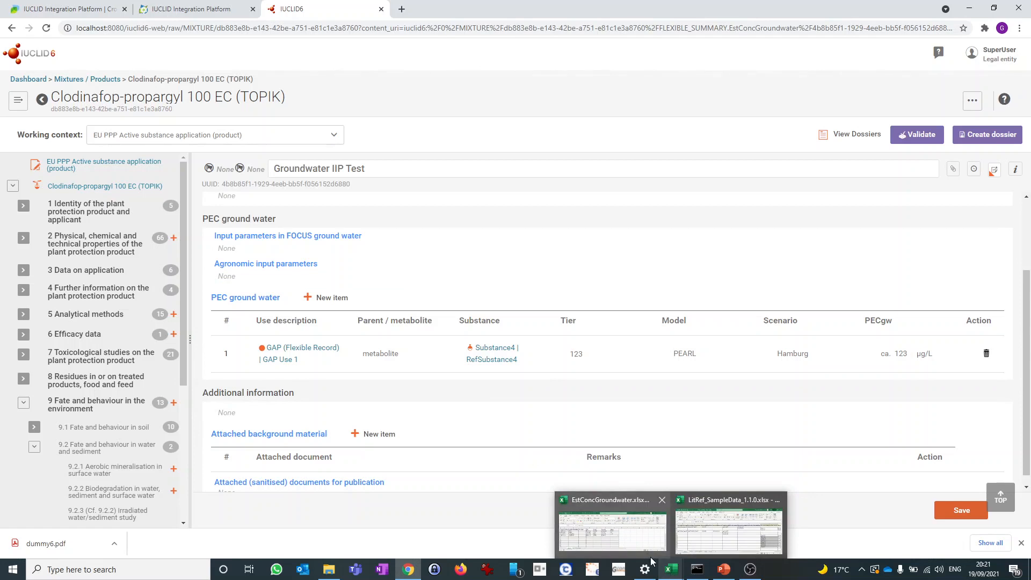
click(645, 537)
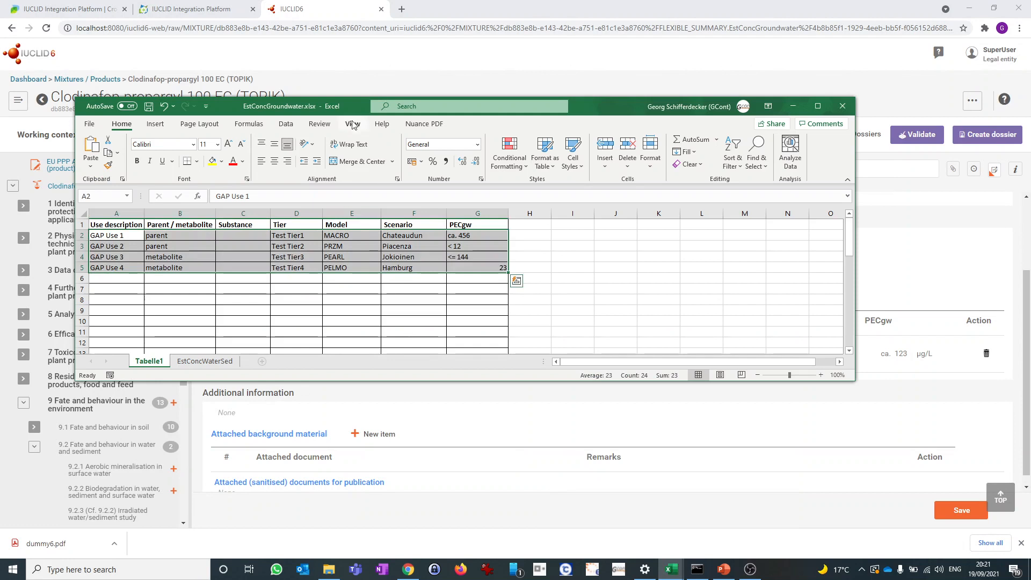
drag(356, 106, 622, 40)
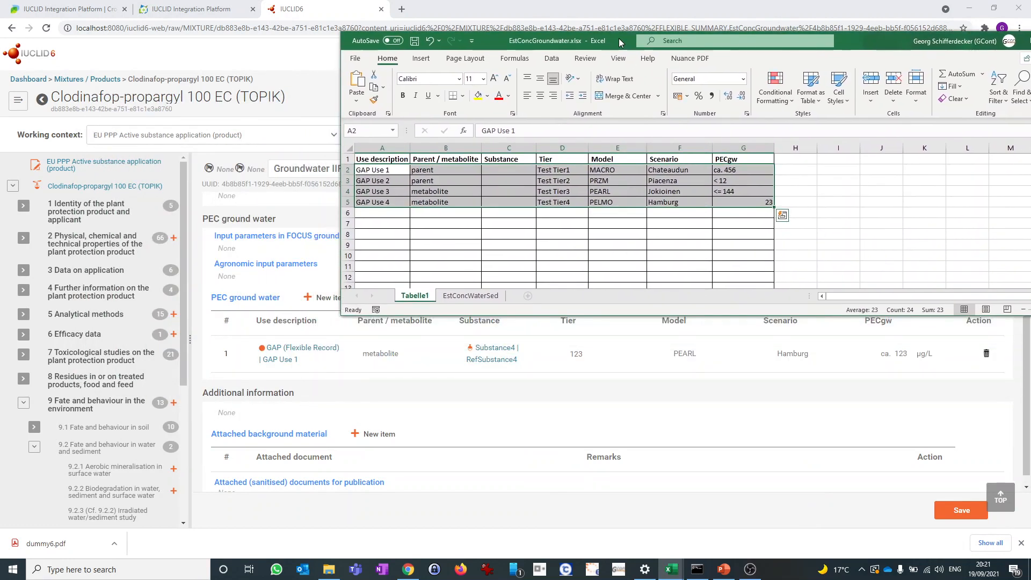
click(508, 233)
drag(372, 170, 730, 203)
Switch to the IUCLID Integration Platform and go through the empty PEC ground water row's cells from Use description to PECgw
click(206, 9)
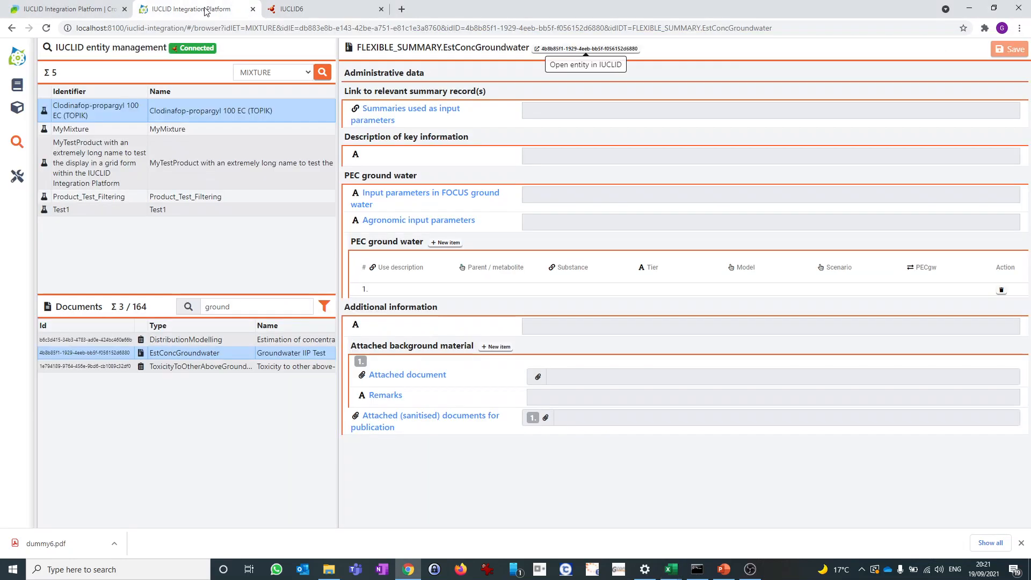
click(389, 290)
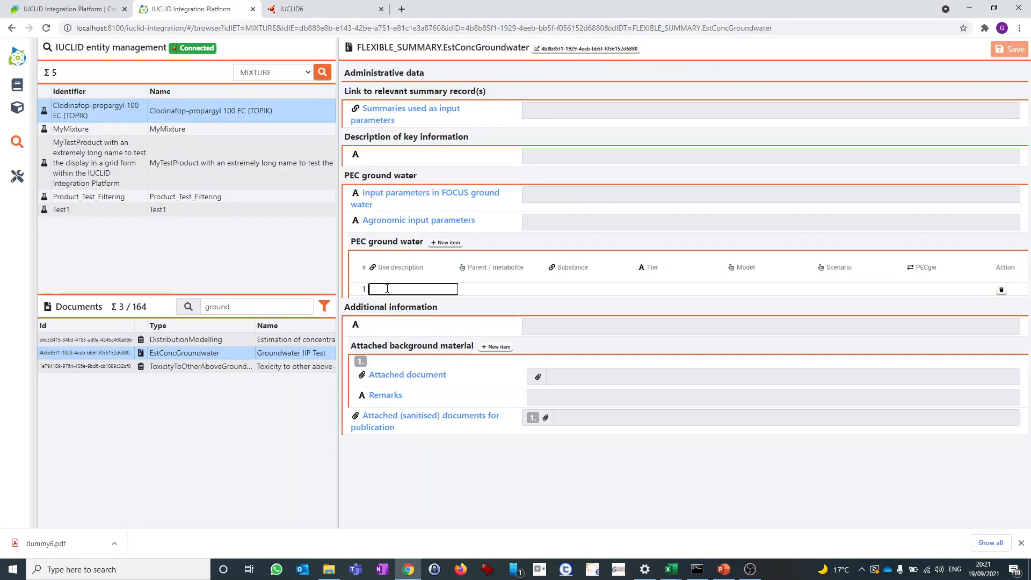
click(486, 293)
click(570, 291)
click(660, 288)
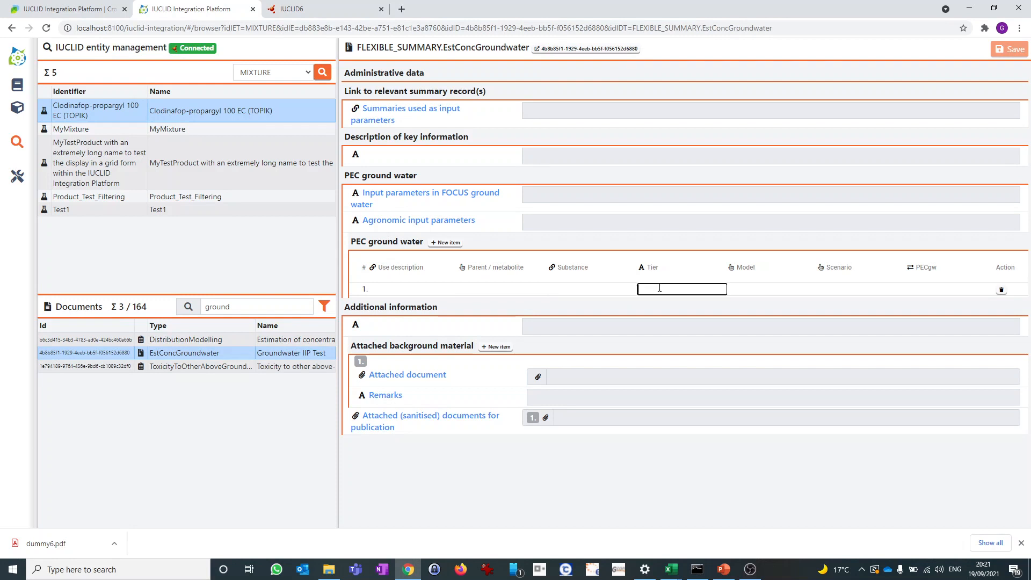
click(766, 288)
click(838, 289)
click(934, 289)
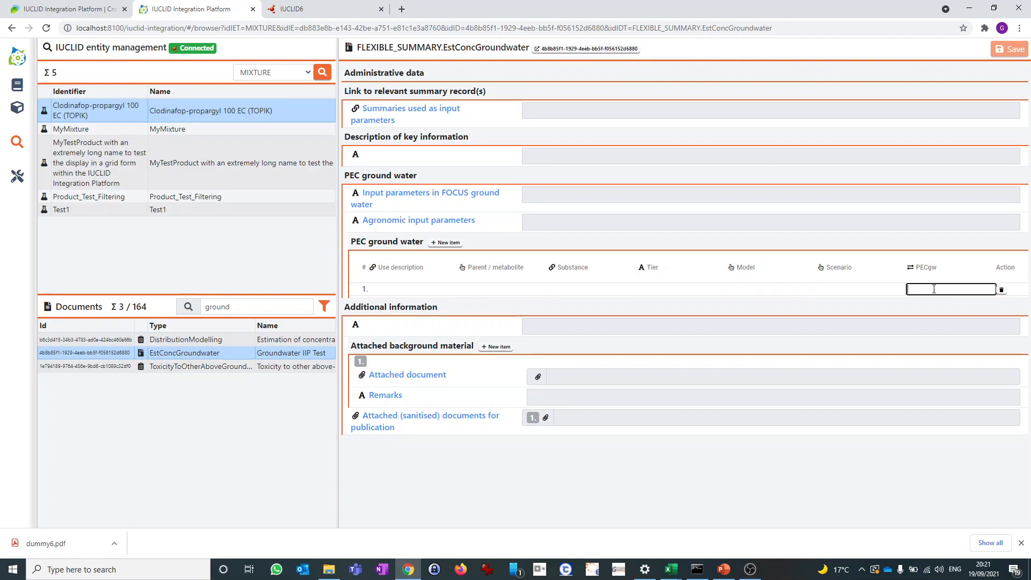
Try entering 2131231 in the Use description cell of the empty PEC ground water row and remove it
click(404, 288)
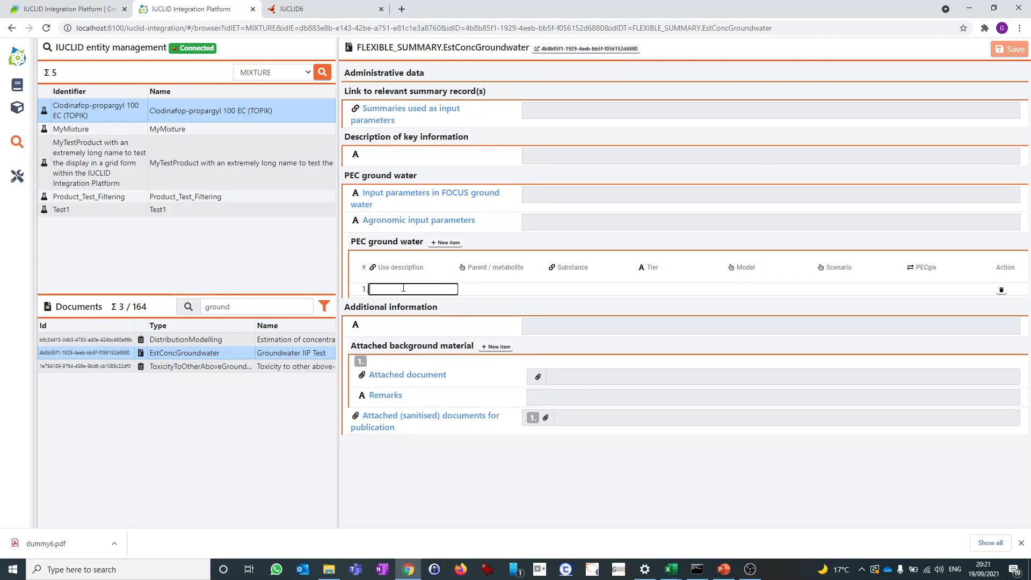
text(2131231)
drag(403, 289, 346, 289)
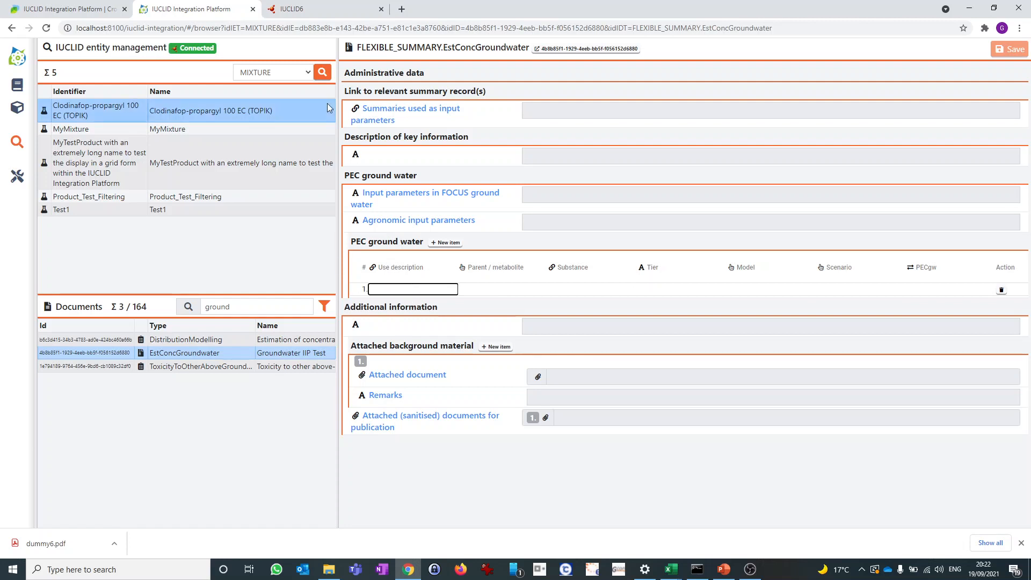
Switch to EstConcGroundwater.xlsx in Excel and copy the GAP Use 1 to GAP Use 4 rows (A2:G5)
click(671, 573)
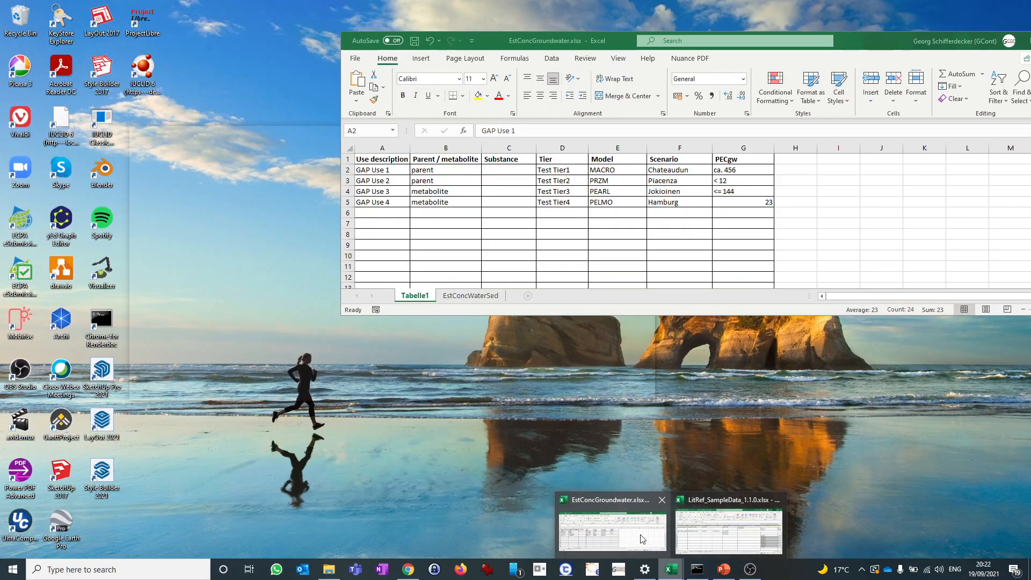
click(642, 538)
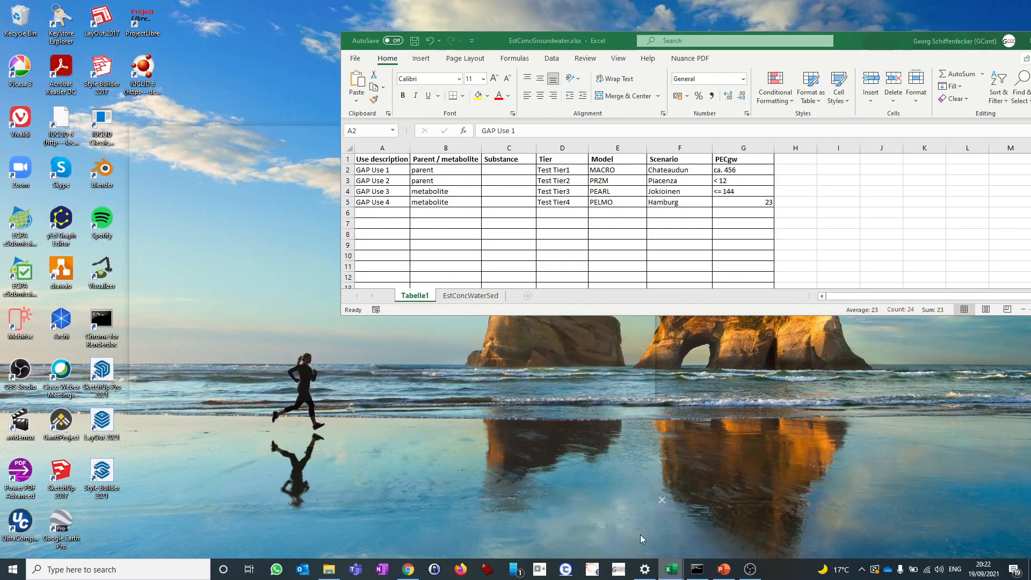
click(380, 168)
drag(380, 167, 751, 201)
key(ctrl+c)
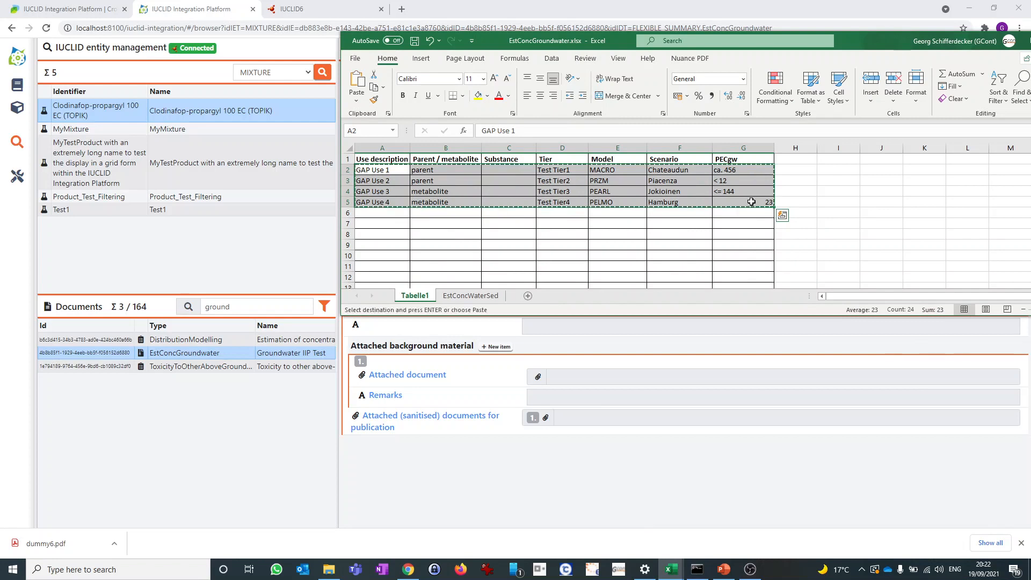
Minimize the Excel window and paste the copied rows into the PEC ground water table, starting at the Use description cell
drag(904, 46, 673, 129)
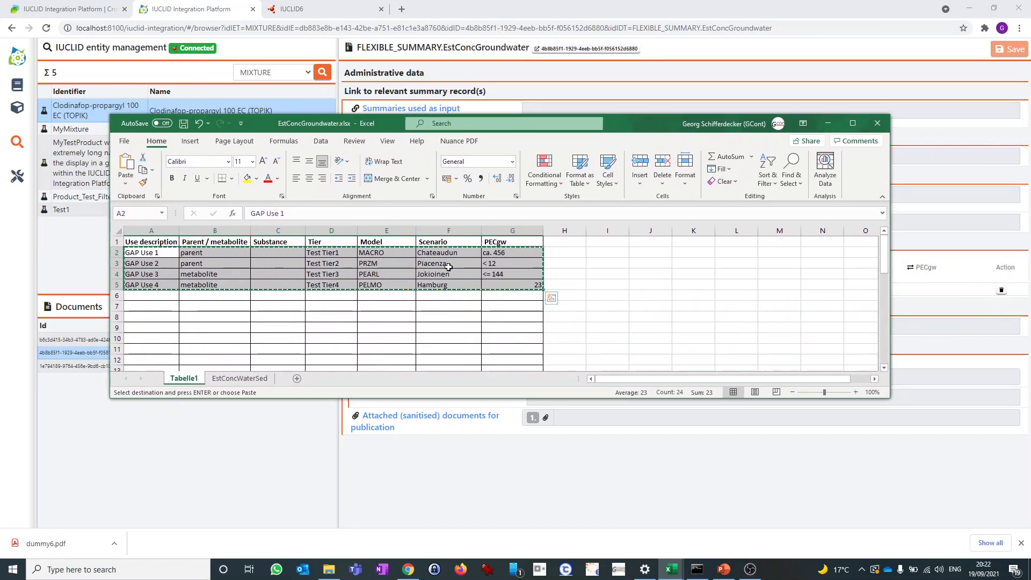
click(831, 124)
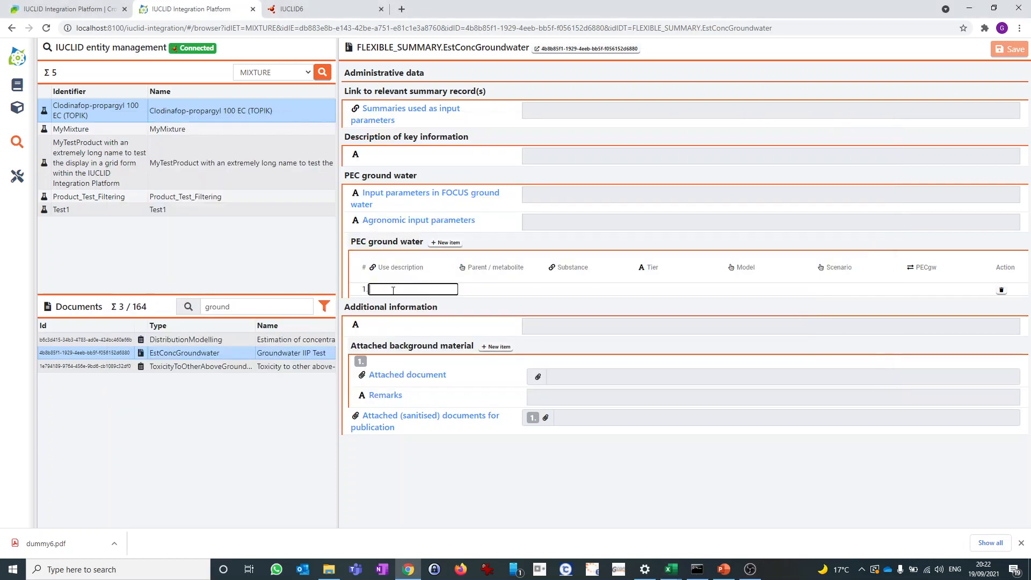
key(ctrl+v)
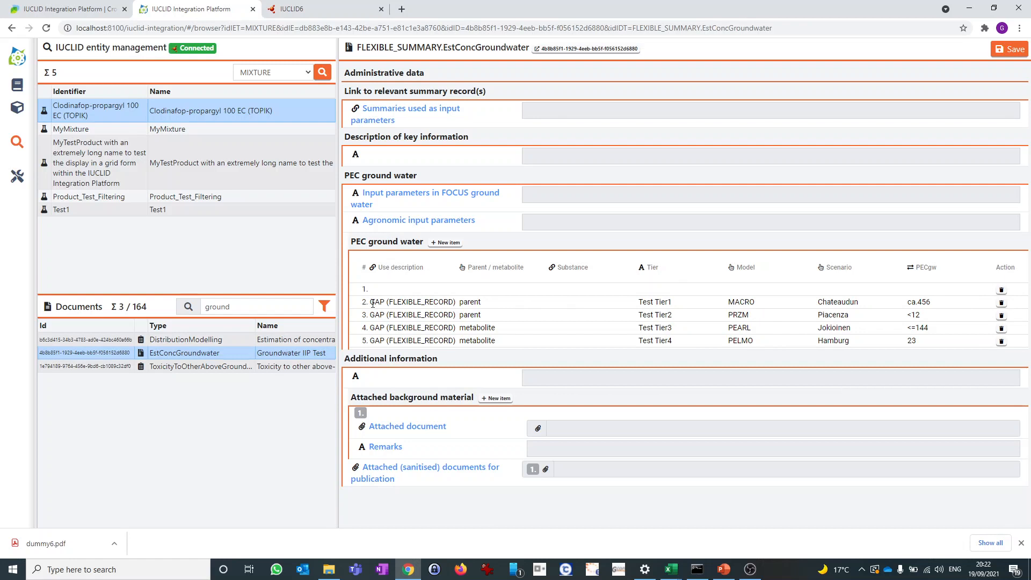
Check the Use description and Model values in the pasted PEC ground water rows and save the EstConcGroundwater document
click(455, 303)
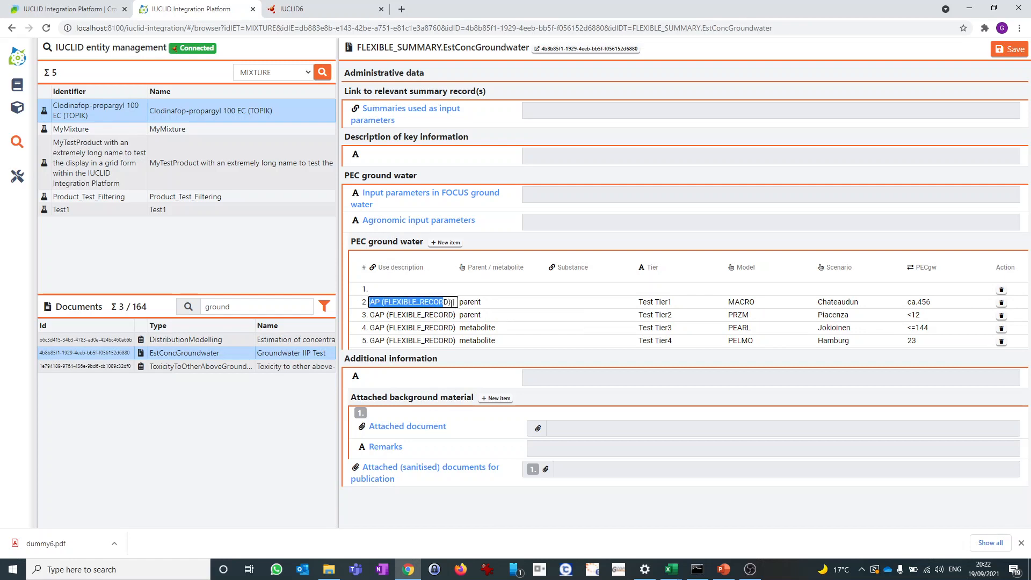
drag(451, 303, 370, 303)
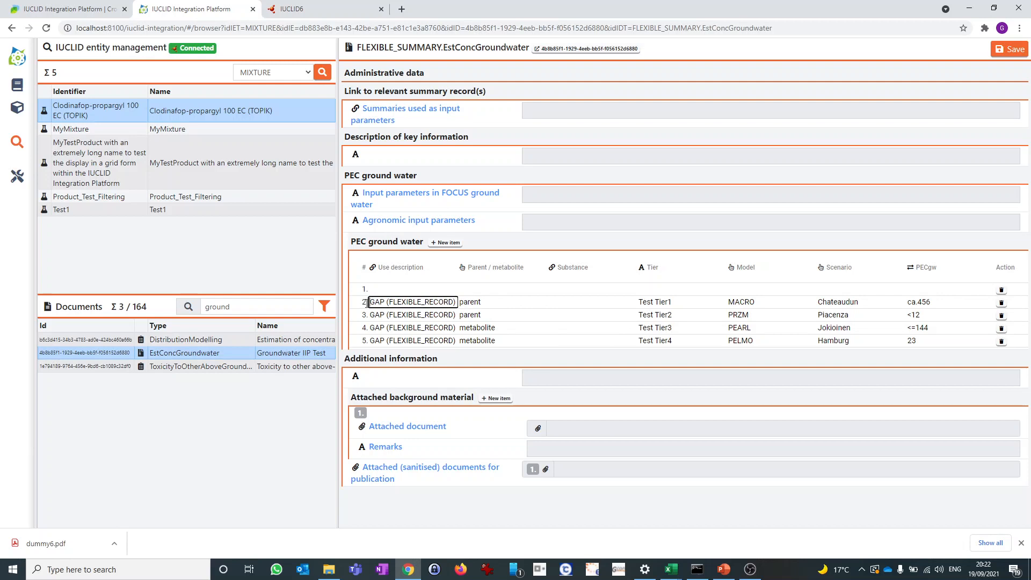
drag(366, 303, 461, 302)
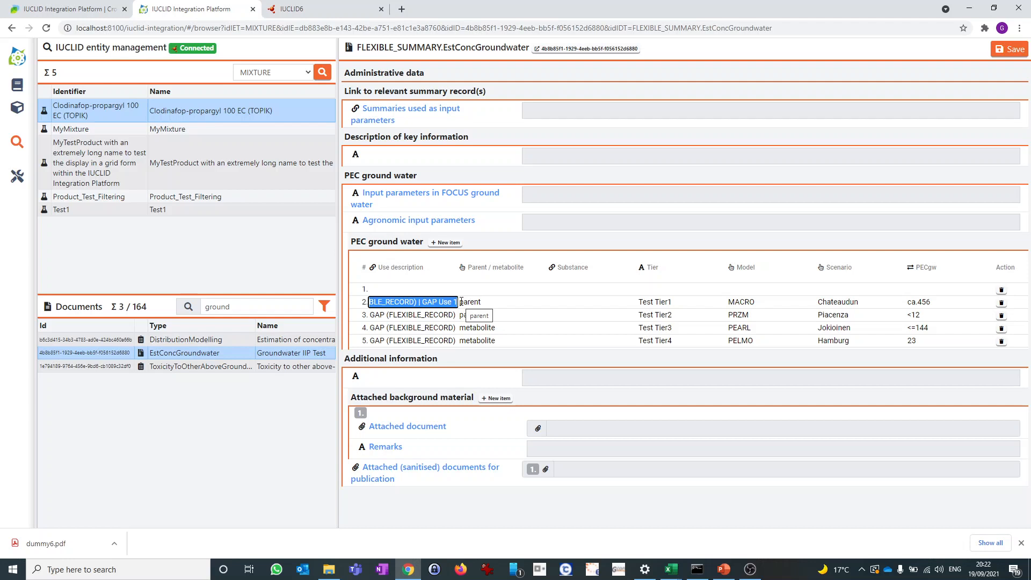
click(733, 304)
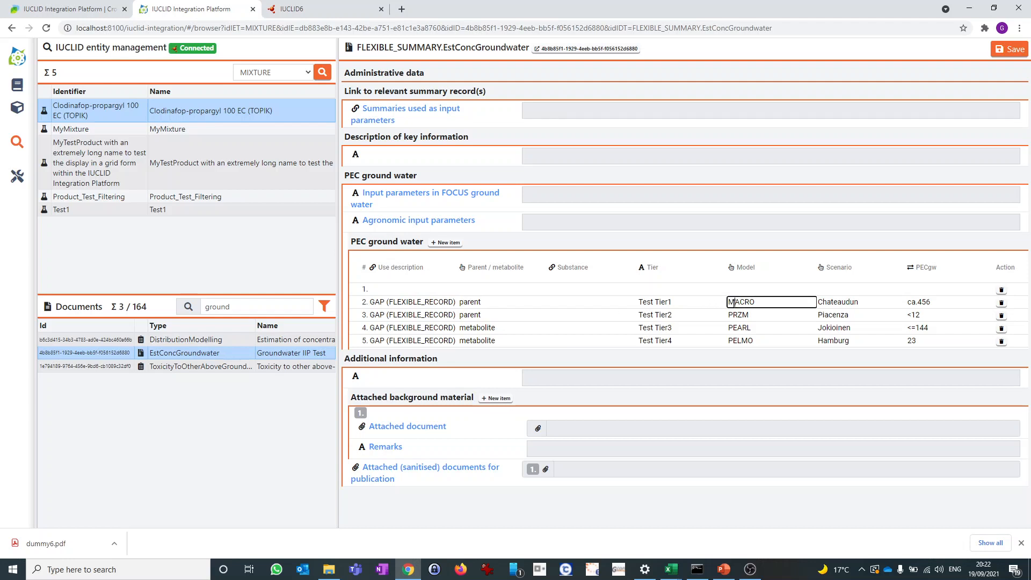
click(746, 316)
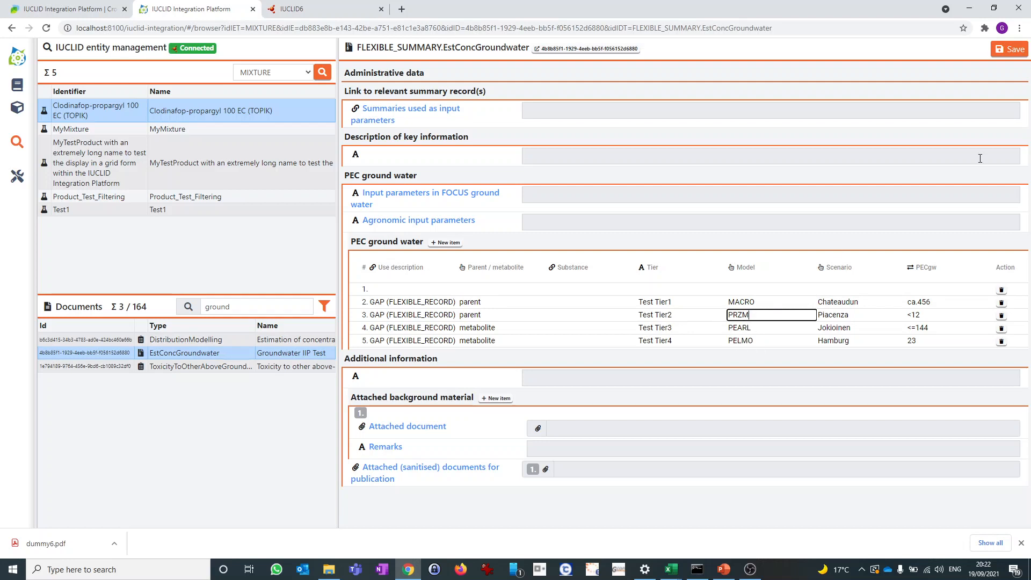
click(1009, 51)
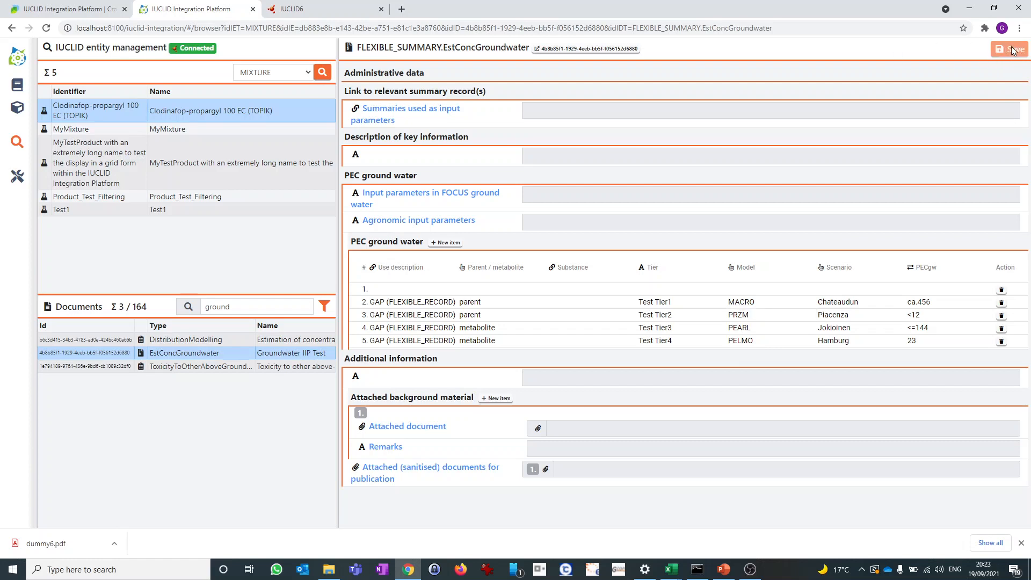
Open the EstConcGroundwater document in IUCLID 6 and open the value form of the GAP Use 1 item under PEC ground water
click(558, 49)
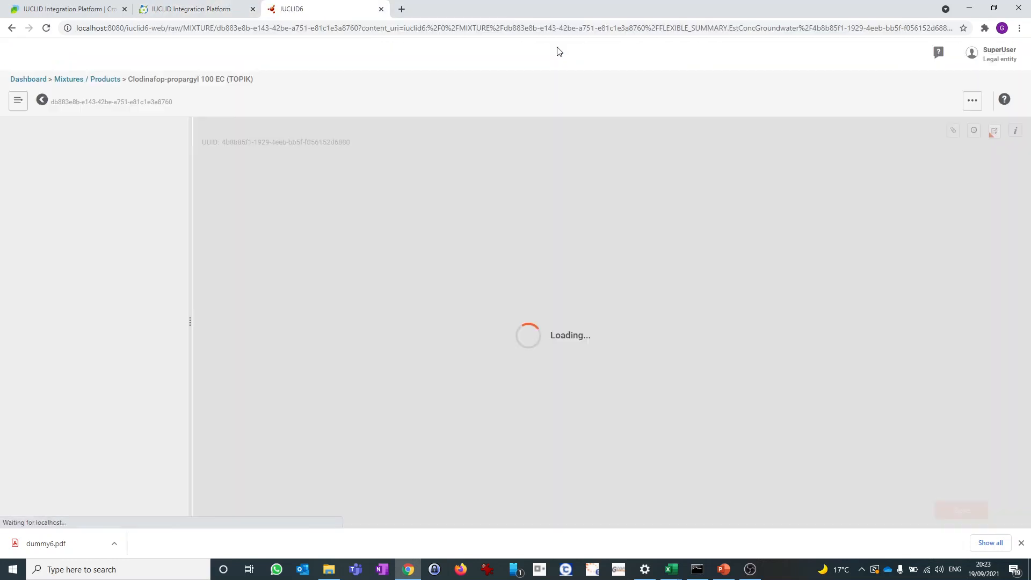
scroll(437, 297, down, 2)
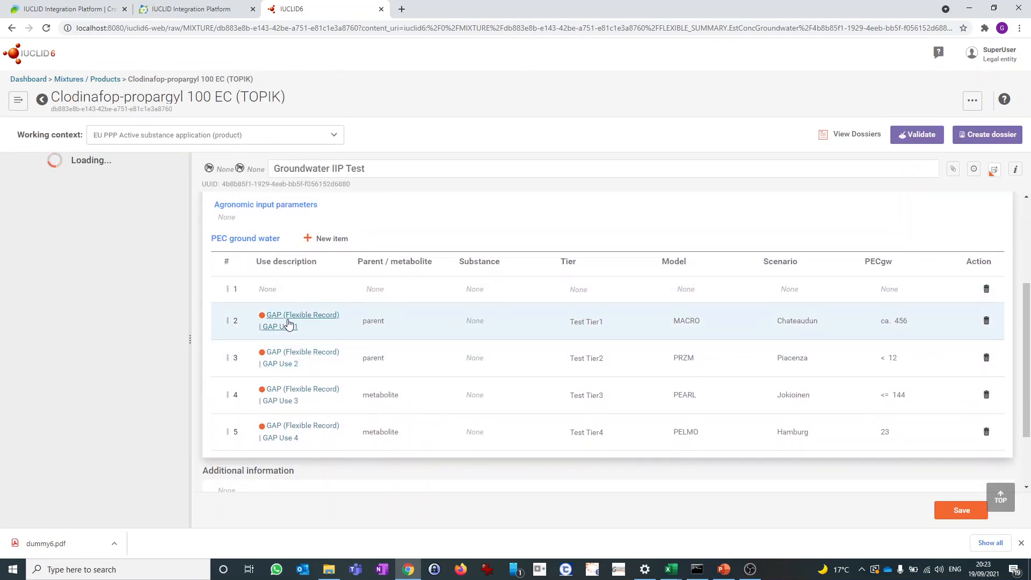
click(302, 319)
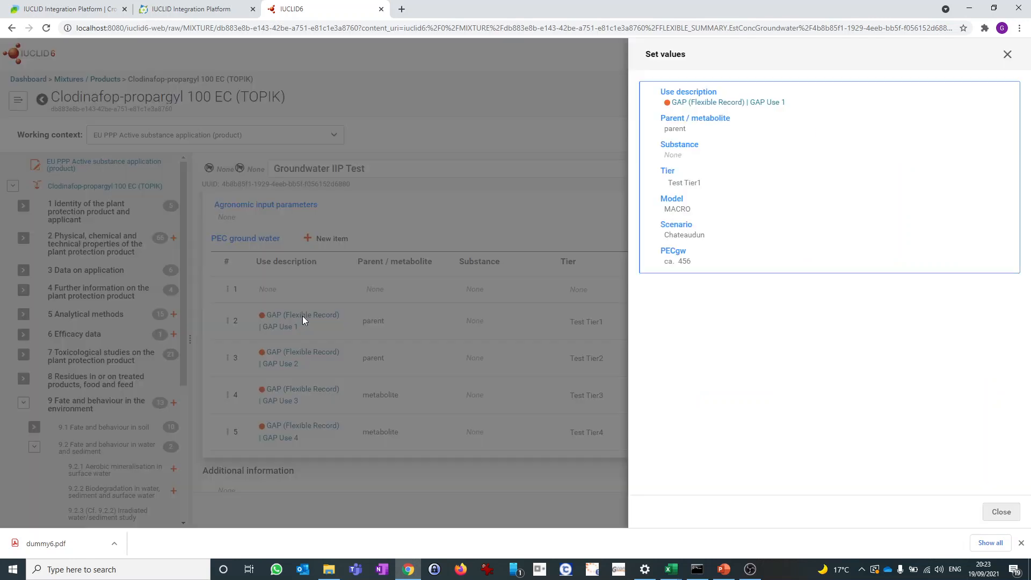
Examine the linked GAP Use 1 record and the item's Parent / metabolite and Model picklists
click(720, 103)
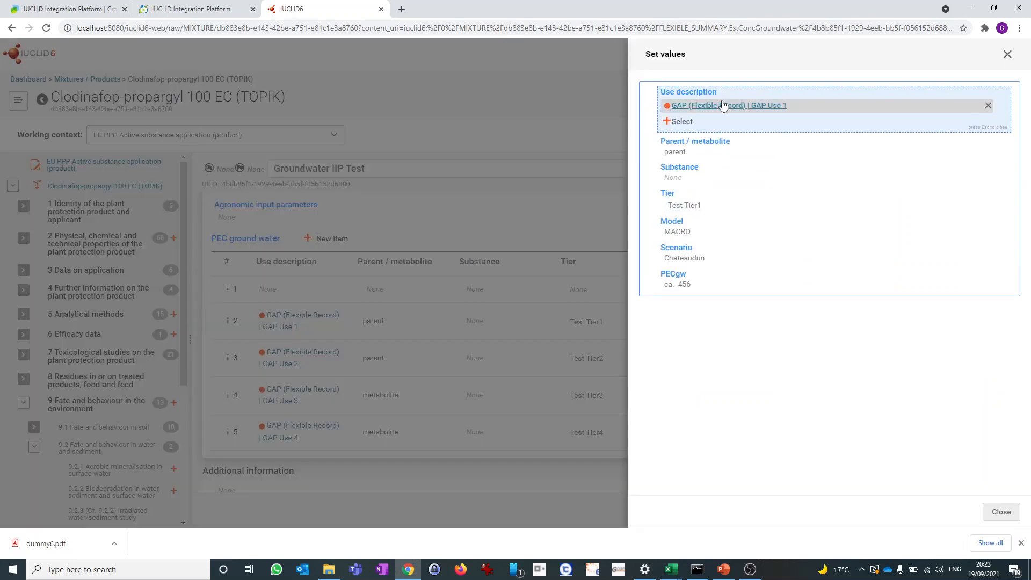
click(720, 103)
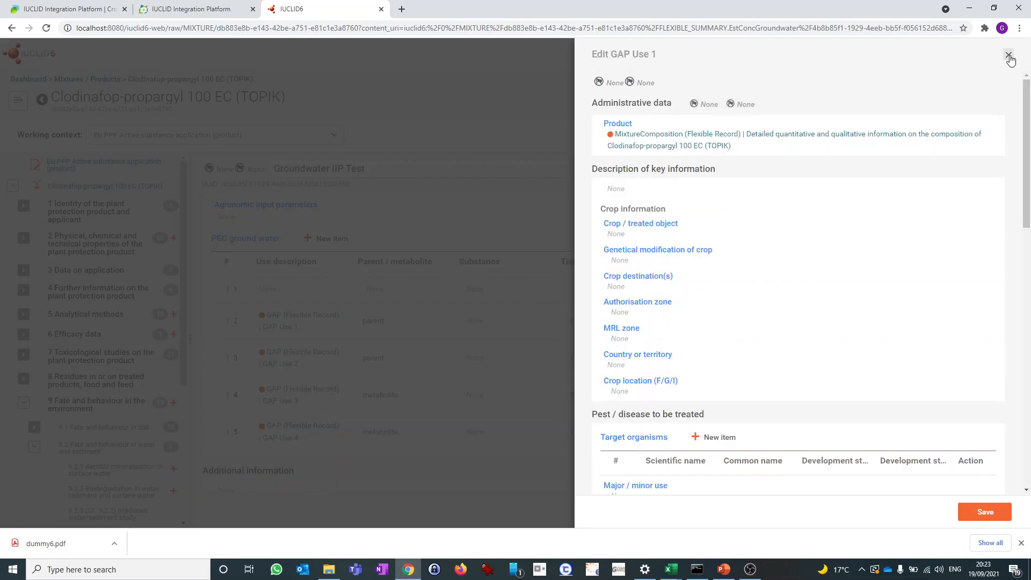
click(1008, 56)
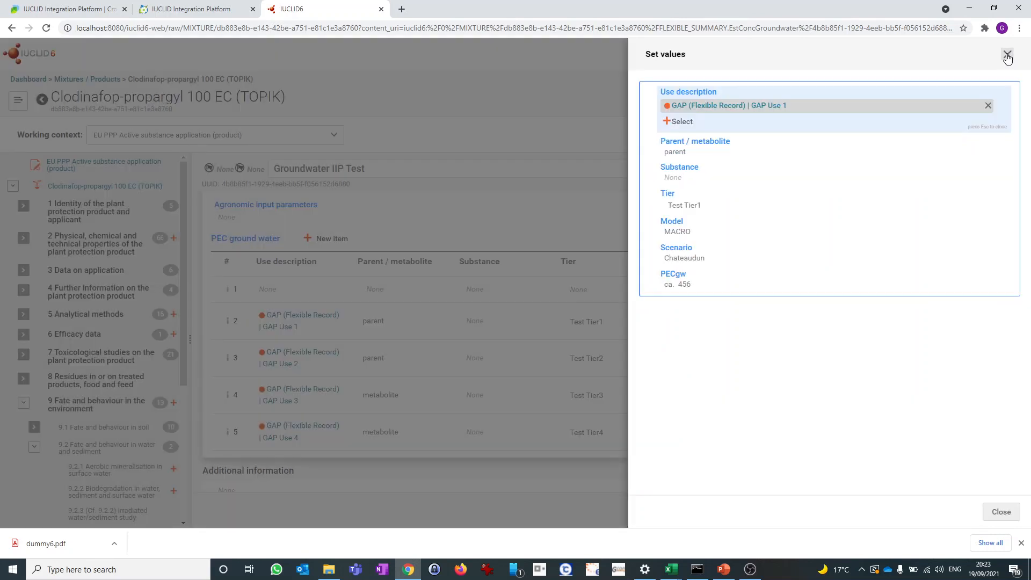
click(701, 154)
click(700, 146)
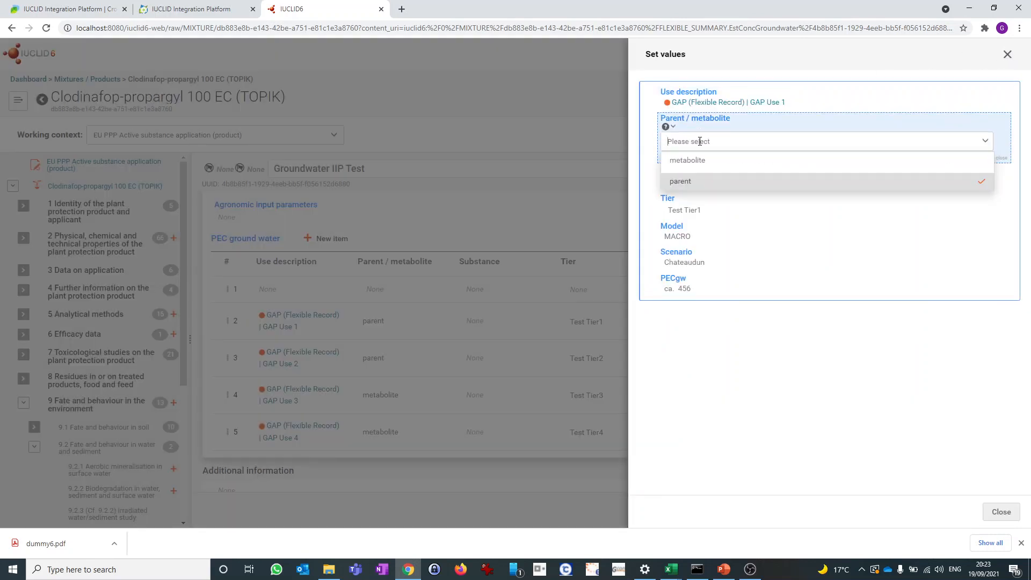
click(695, 237)
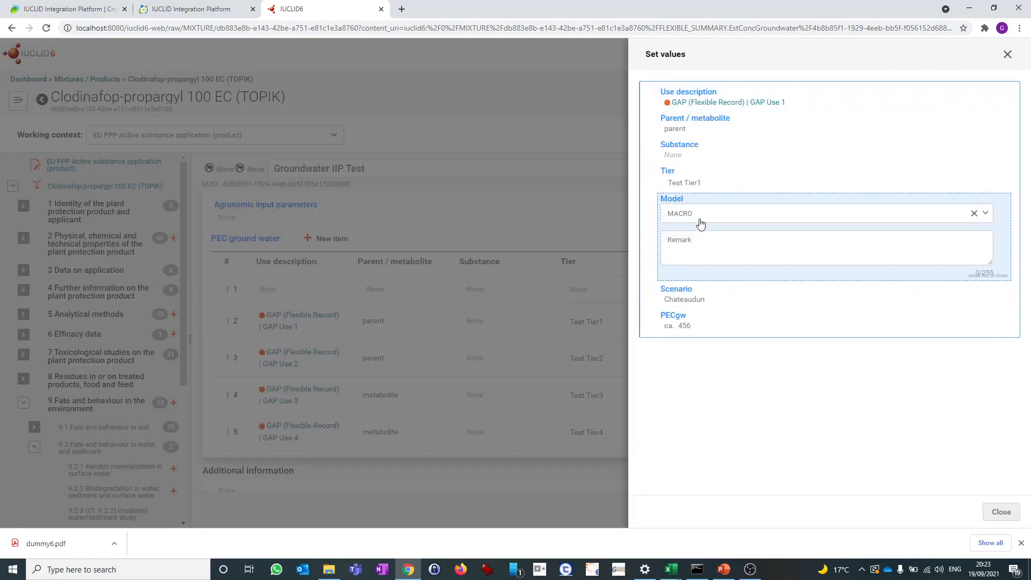
click(707, 213)
click(766, 395)
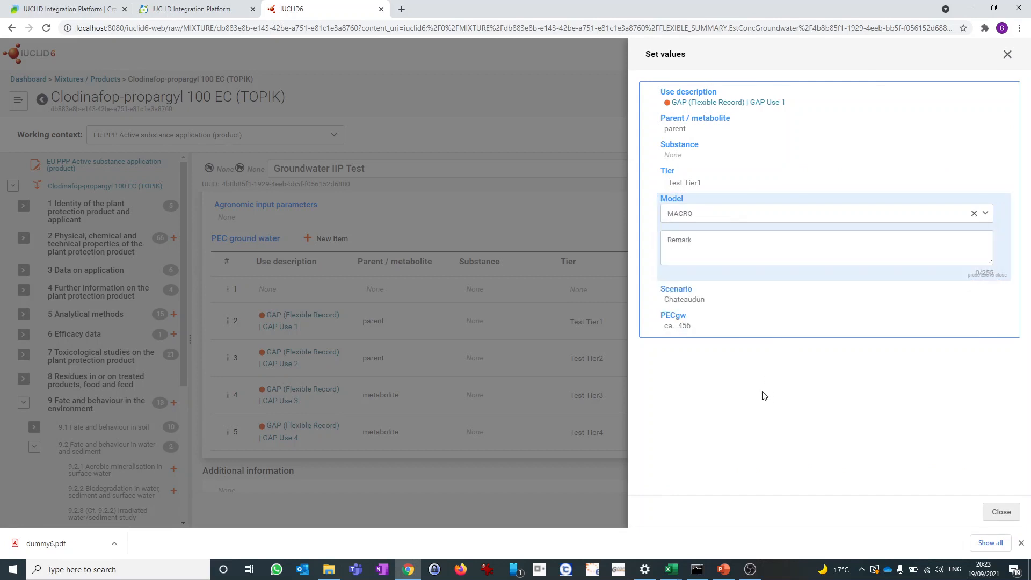
Compare the item's PECgw field with the source PECgw entry in cell G2 of EstConcGroundwater.xlsx in Excel
click(696, 326)
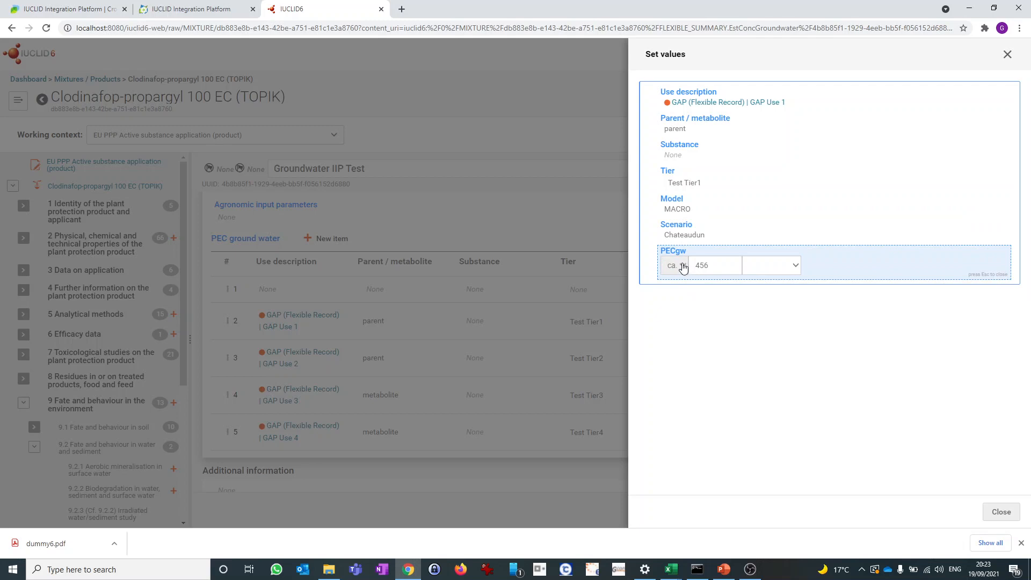
click(667, 570)
click(612, 530)
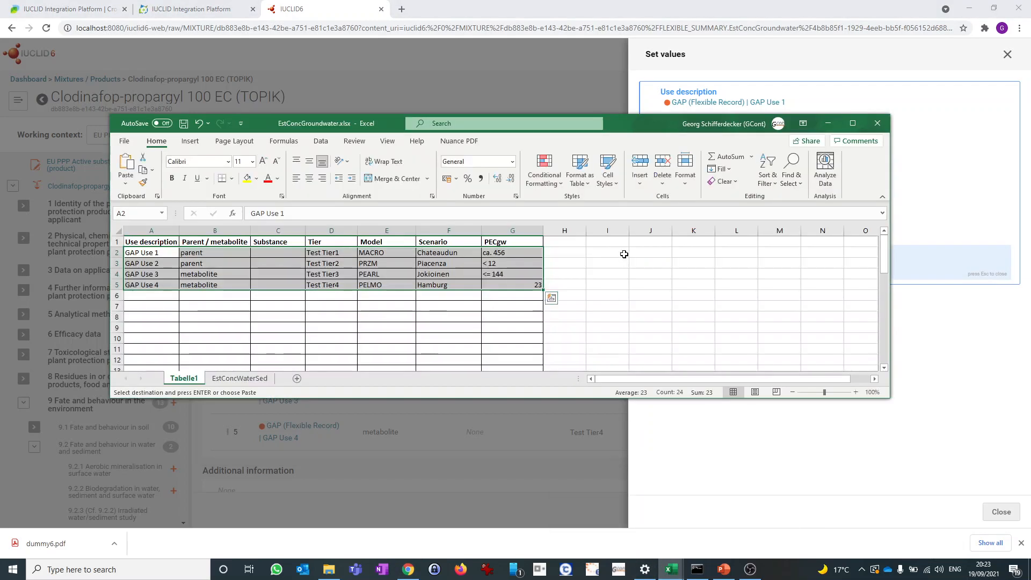
click(513, 253)
key(ctrl+c)
double_click(513, 253)
drag(513, 253, 482, 253)
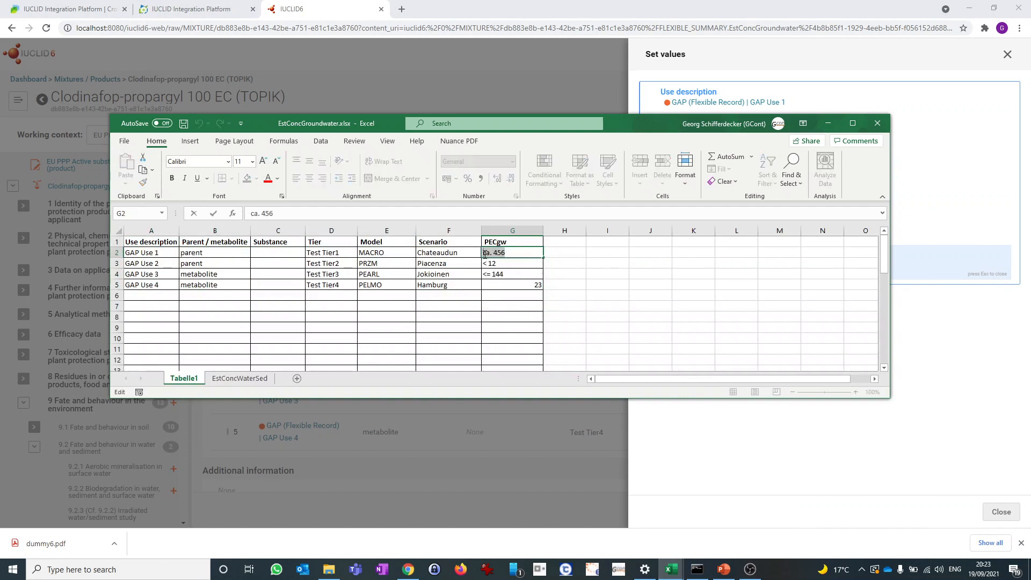
click(827, 123)
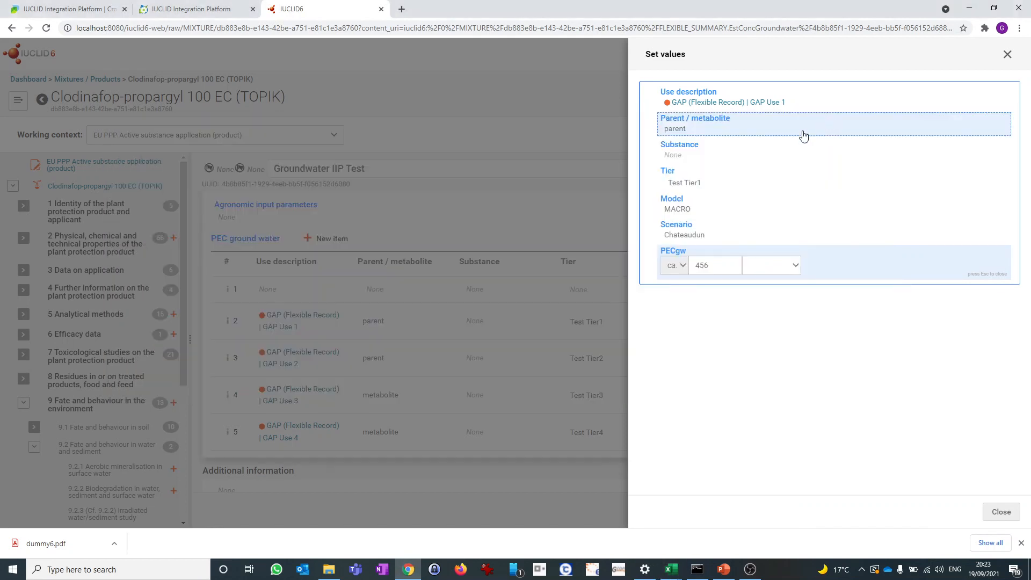
Set the PECgw unit of the GAP Use 1 item to µg/L and close the value form
click(680, 269)
click(682, 270)
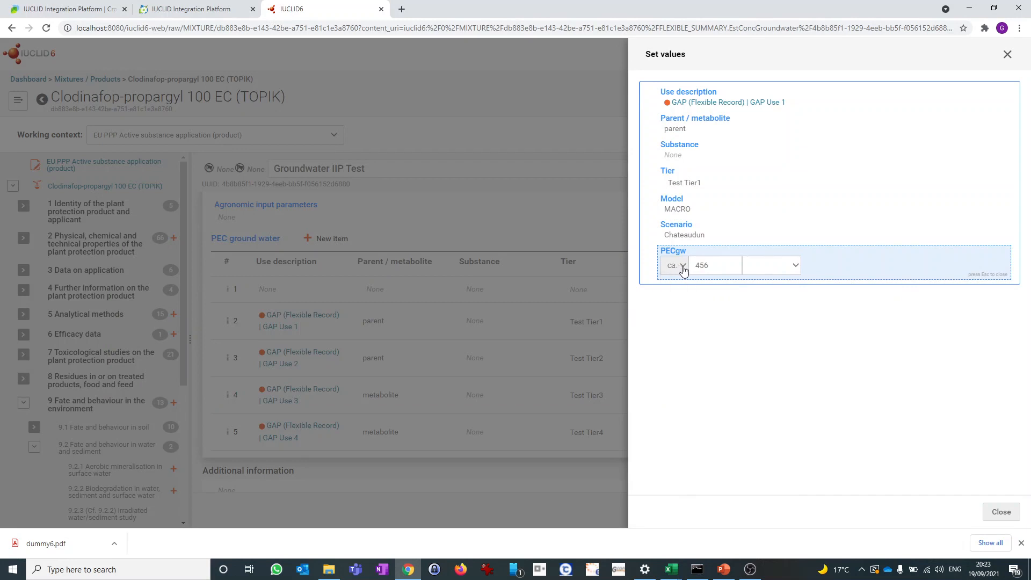
drag(726, 266, 695, 266)
click(790, 272)
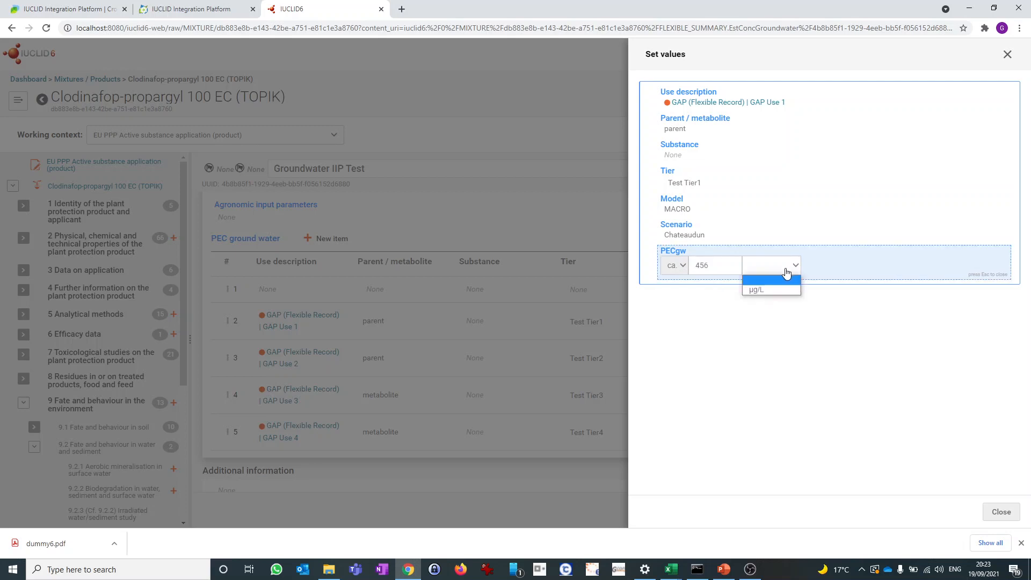
click(771, 291)
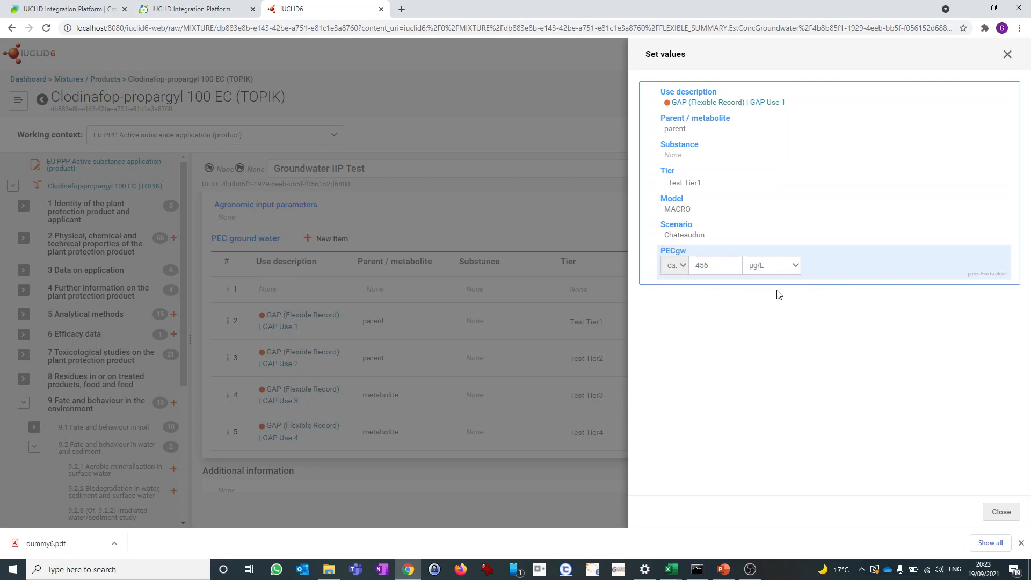
click(1007, 54)
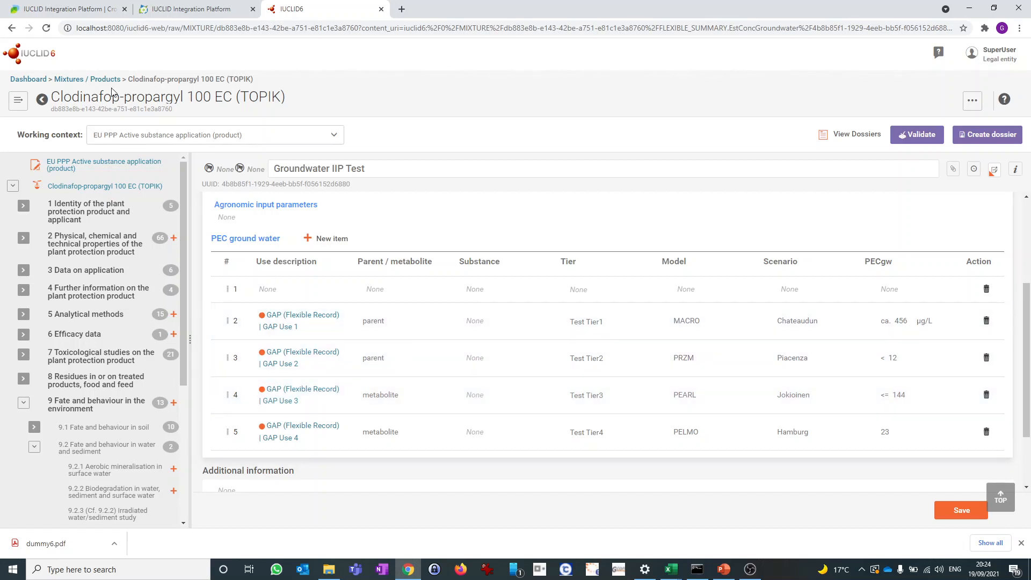
Switch to the IUCLID Integration Platform, filter the mixture's documents by "pec" and open the ExpectedExposureAndProposedAcceptableResidues document
click(192, 12)
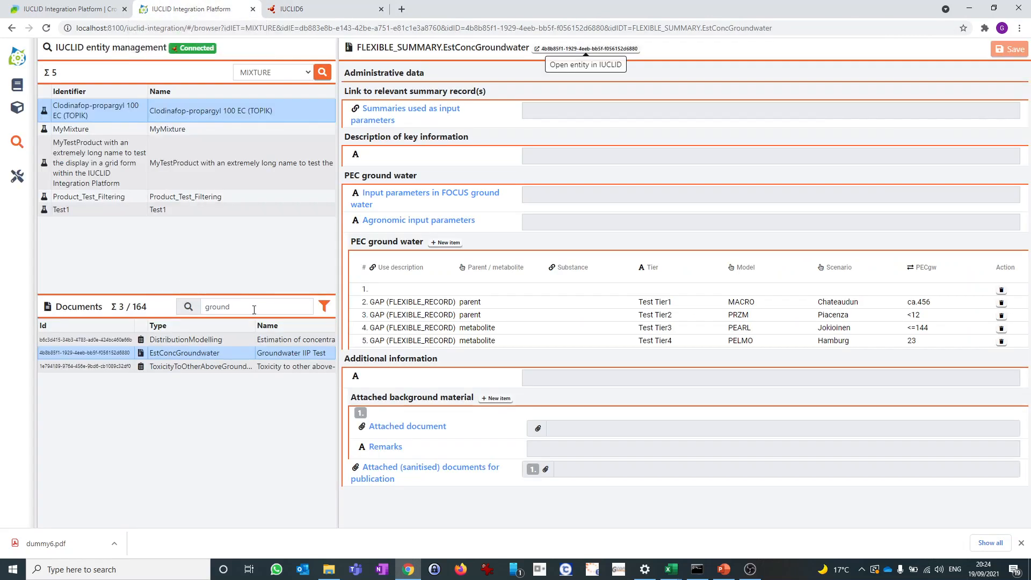
double_click(200, 308)
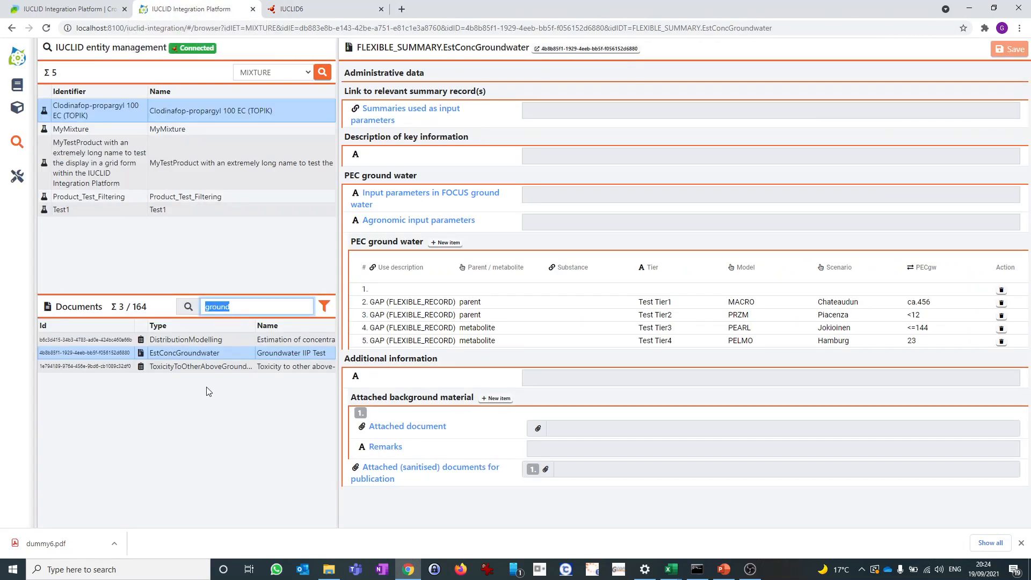
text(pec)
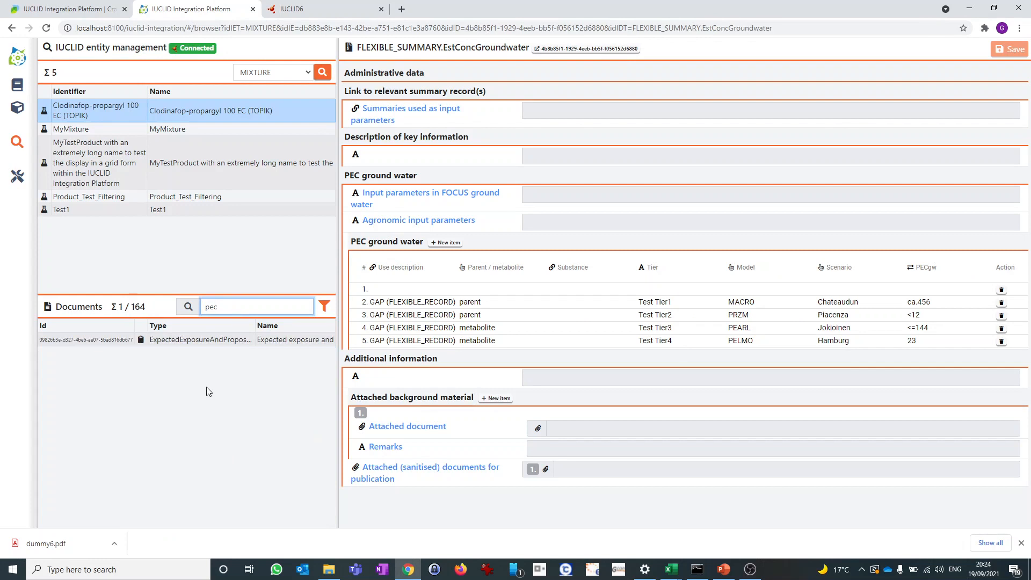
click(236, 341)
click(189, 307)
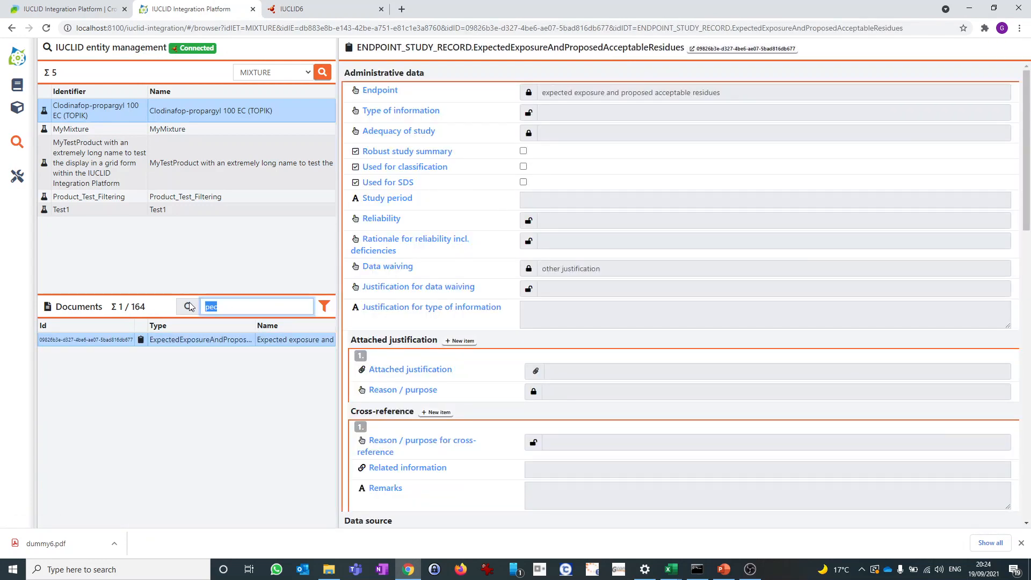
Filter the documents by "sedi", open EstConcWaterSed and examine the first row of its FOCUS step 1 and 2 table
text(sedi)
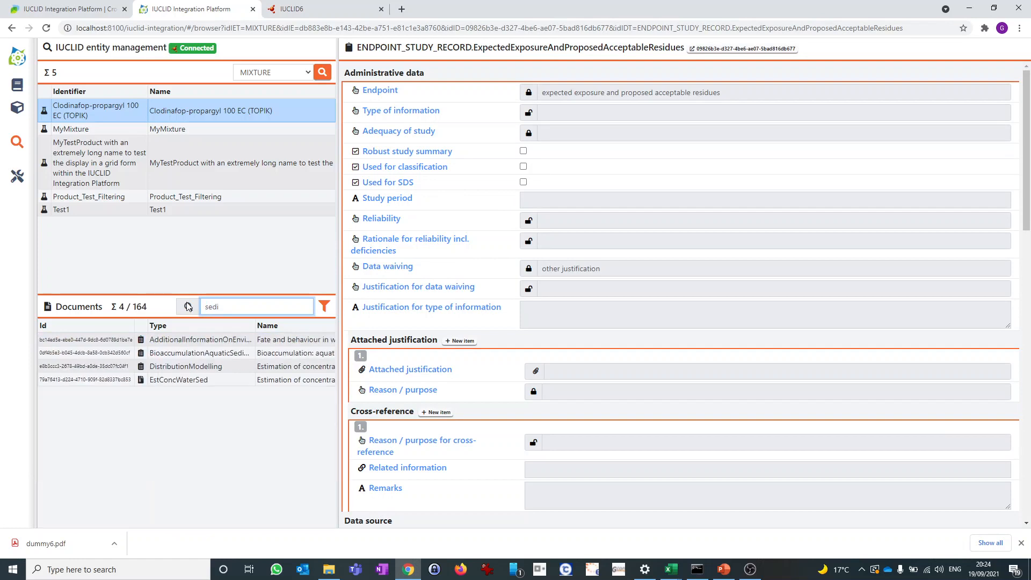
click(186, 381)
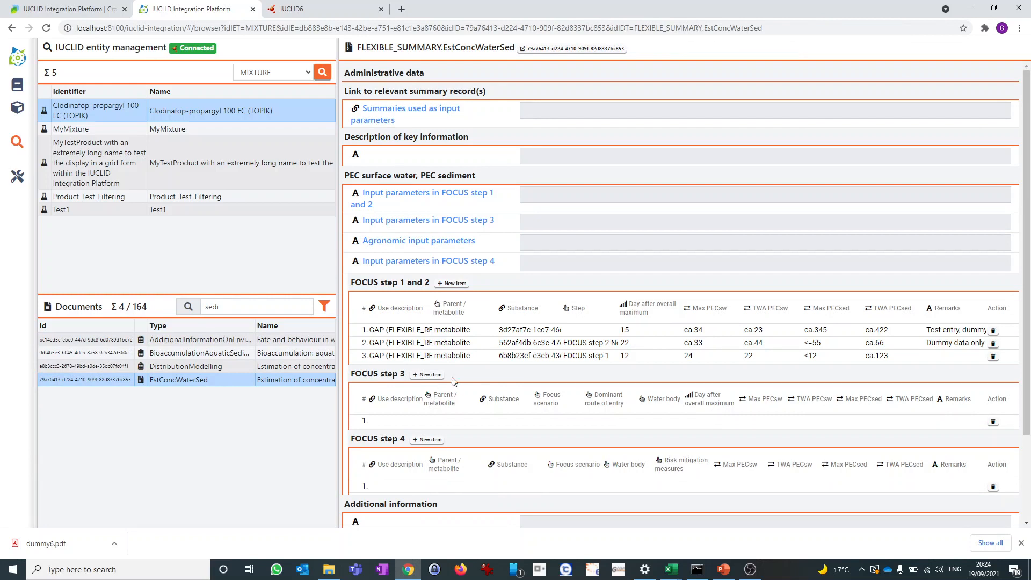
click(375, 331)
click(458, 331)
click(536, 331)
Review the document definition and document data flow slide of IIP_Demo_Sep2021.pptx in PowerPoint and return to Chrome
click(723, 569)
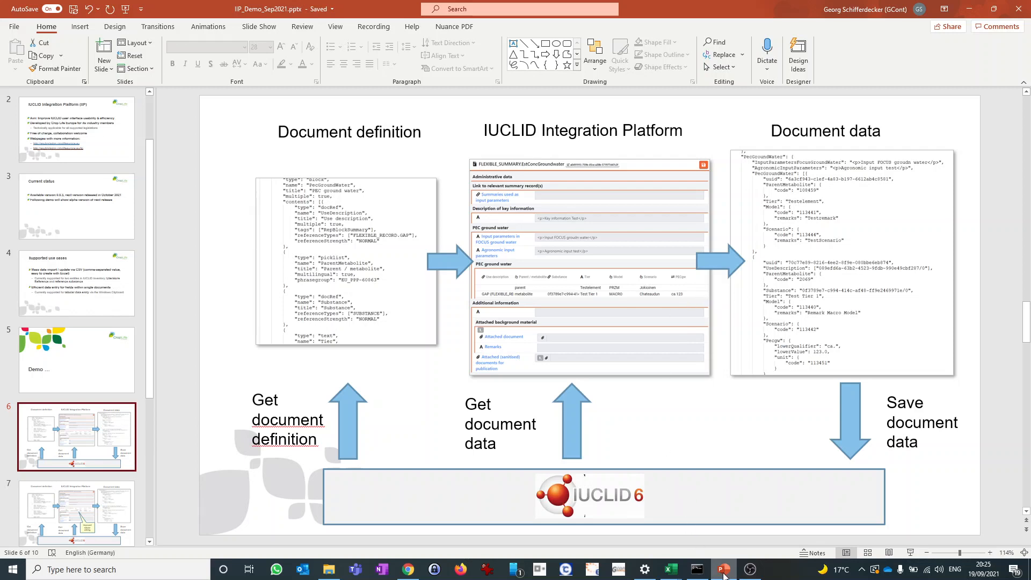
mouse_move(724, 575)
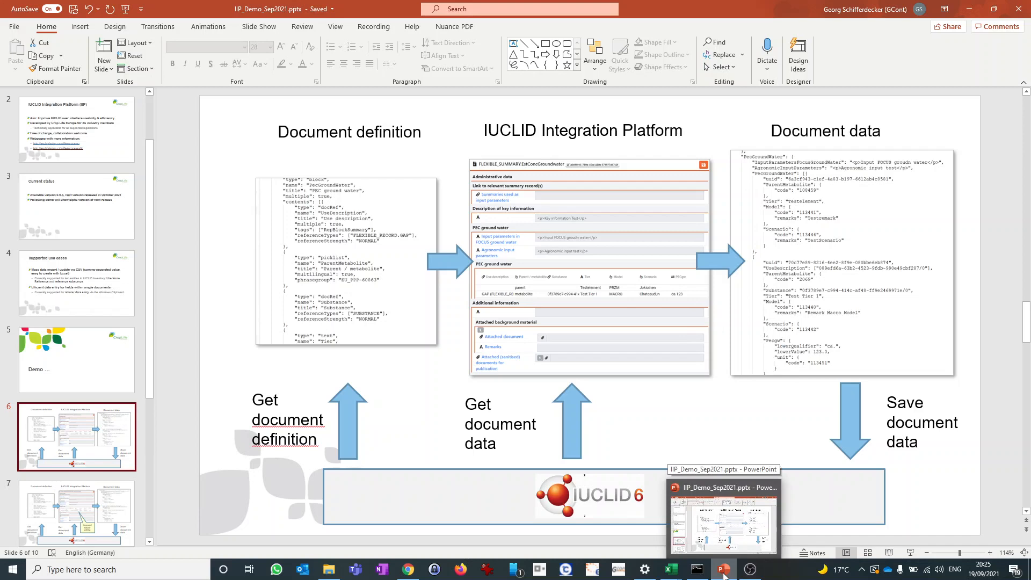
click(410, 572)
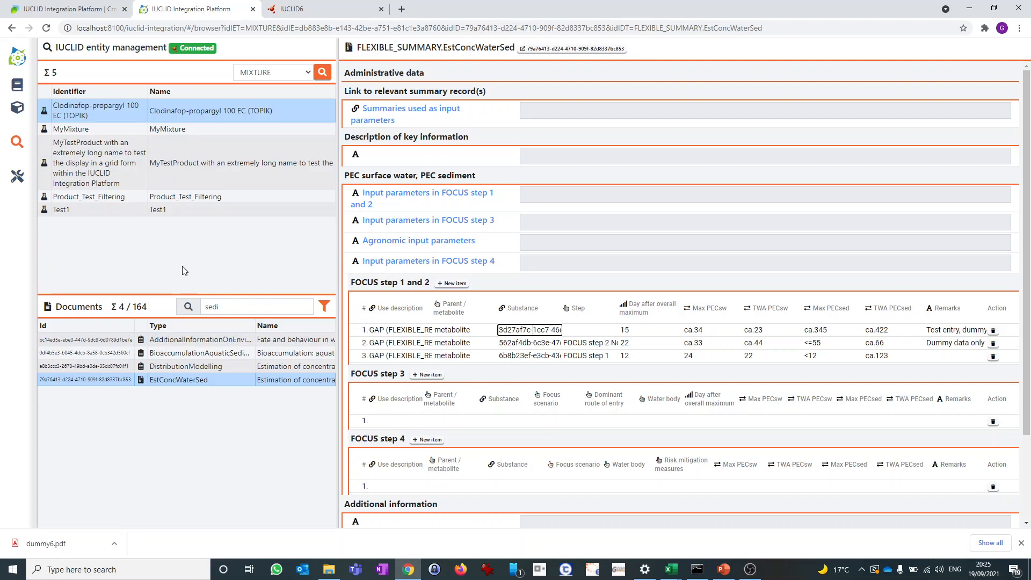
Switch to PowerPoint, present slide 9 with the webpage and support contact as a slide show, and exit the show
click(723, 569)
scroll(92, 505, down, 3)
click(75, 424)
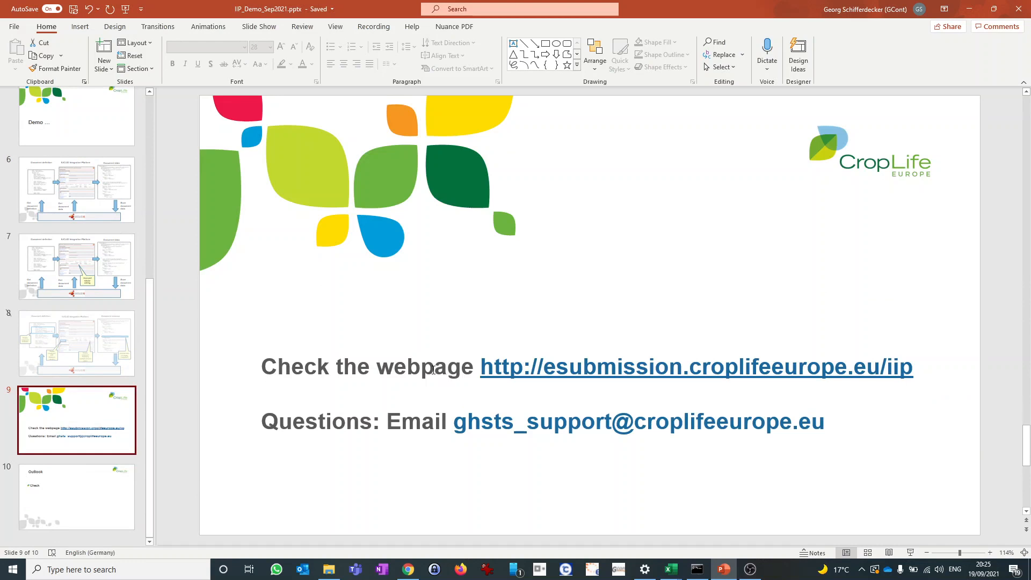
click(910, 553)
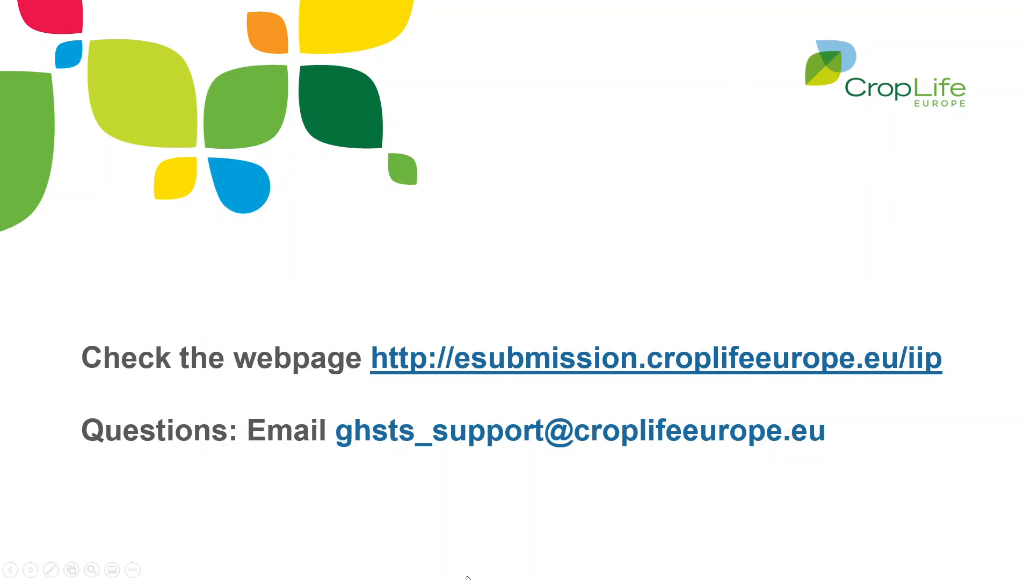
key(Escape)
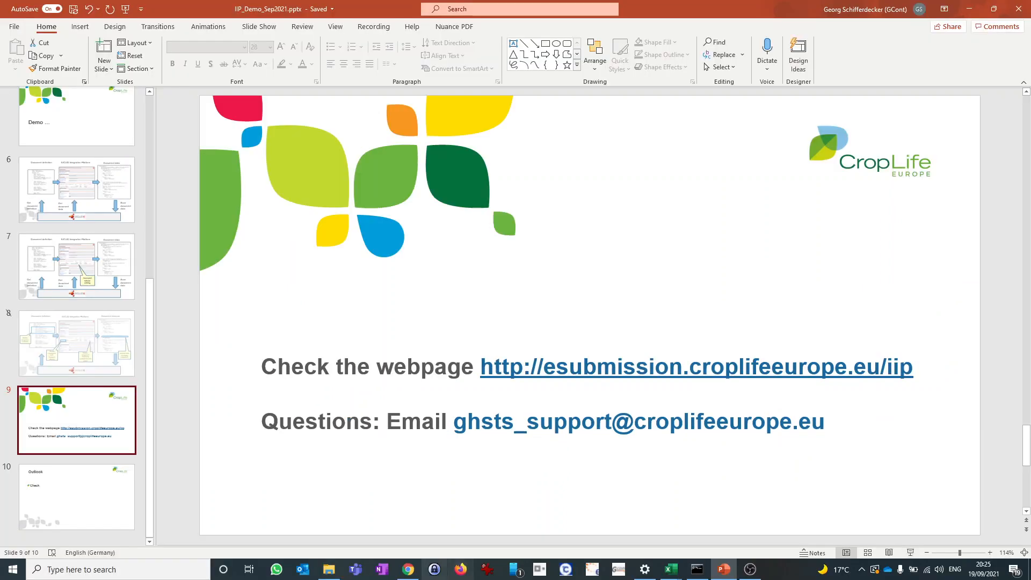
Return to the IUCLID Integration Platform home page in Chrome and open a Support Request e-mail
click(412, 572)
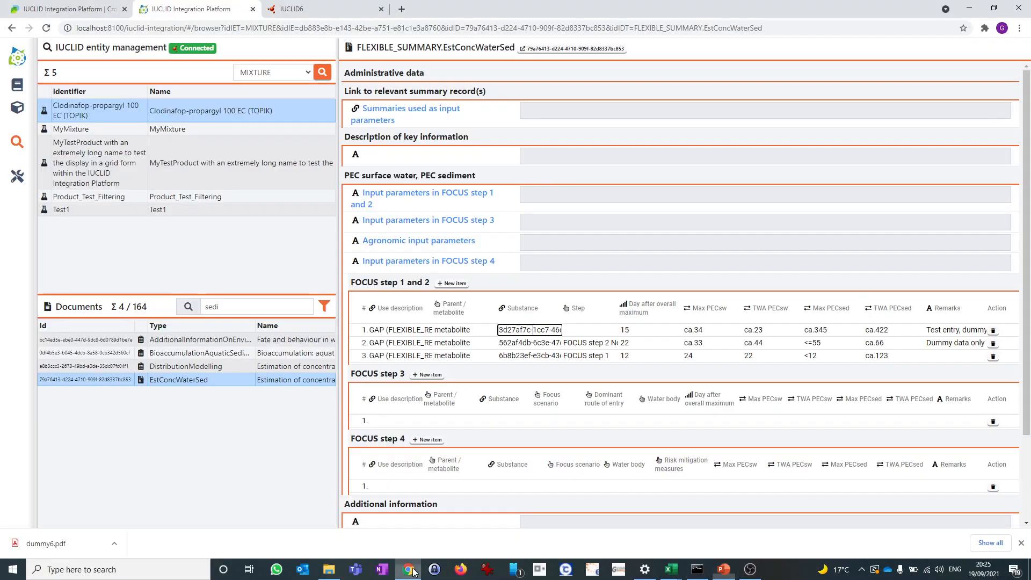
click(15, 63)
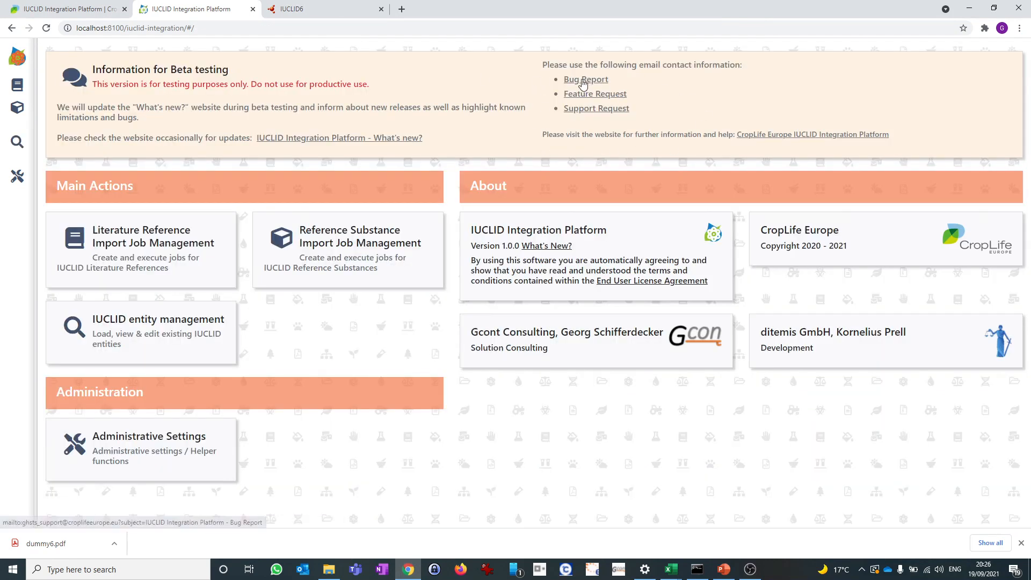
click(577, 111)
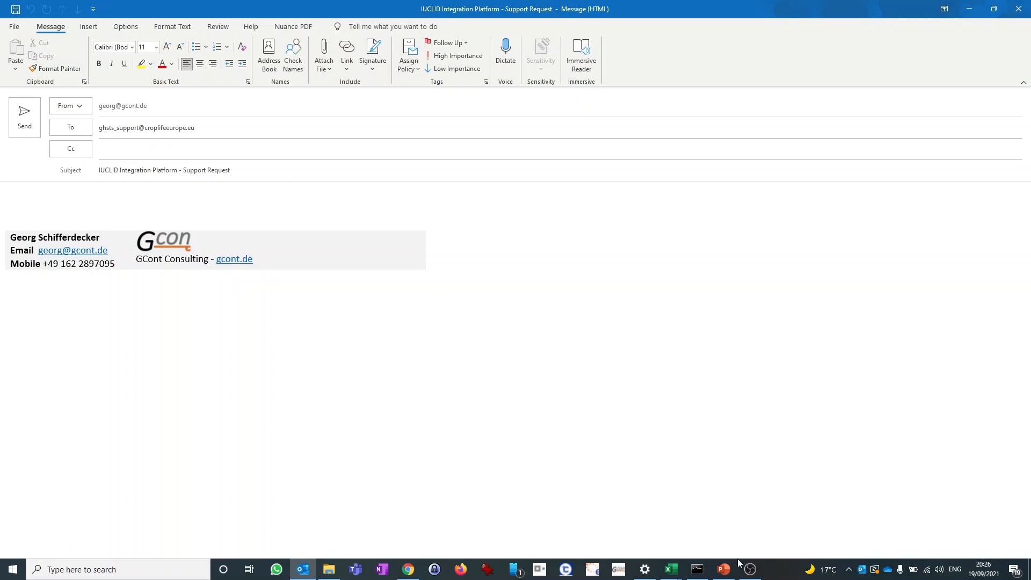
Switch back to PowerPoint and start the slide show from the closing contact slide, slide 9
click(724, 568)
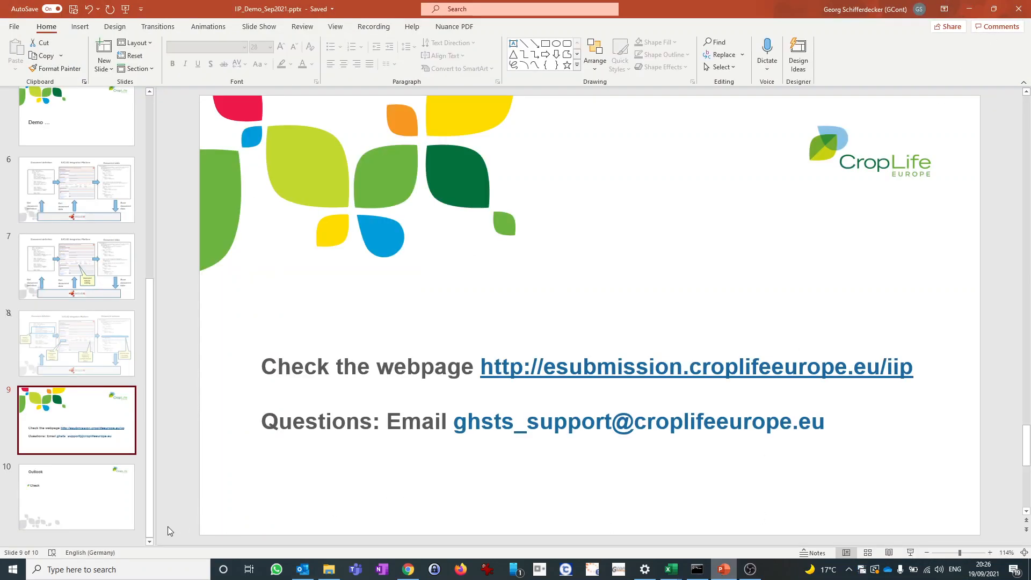
click(910, 552)
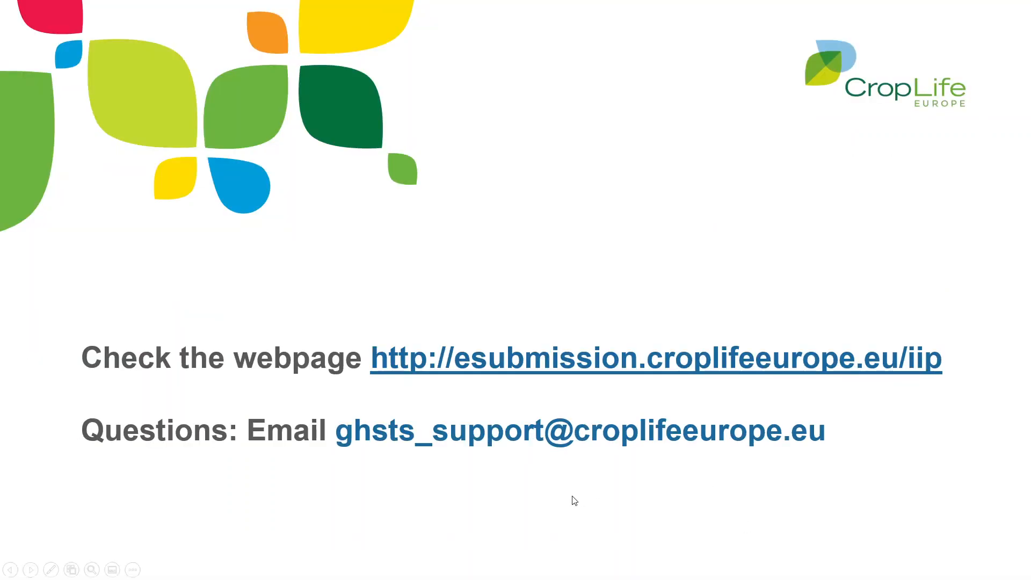